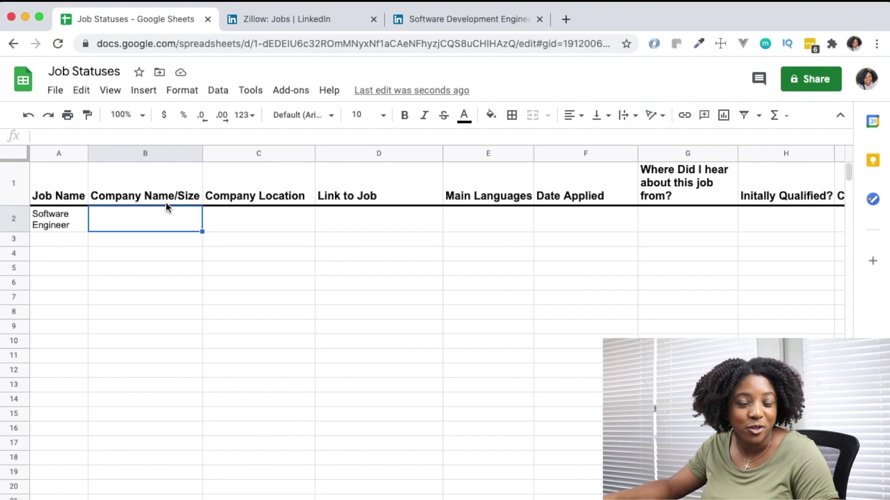
Switch to Zillow's LinkedIn company page and open its About section.
left_click(293, 18)
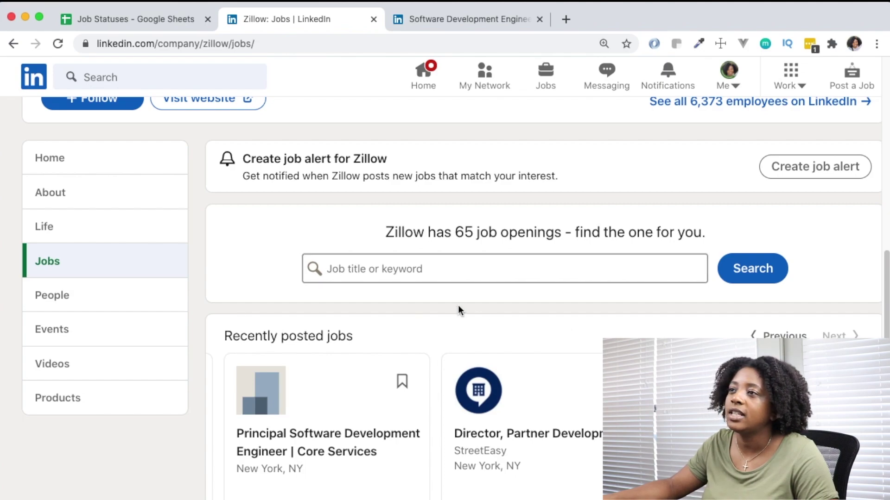
scroll(235, 258, "up", 1)
scroll(86, 350, "up", 2)
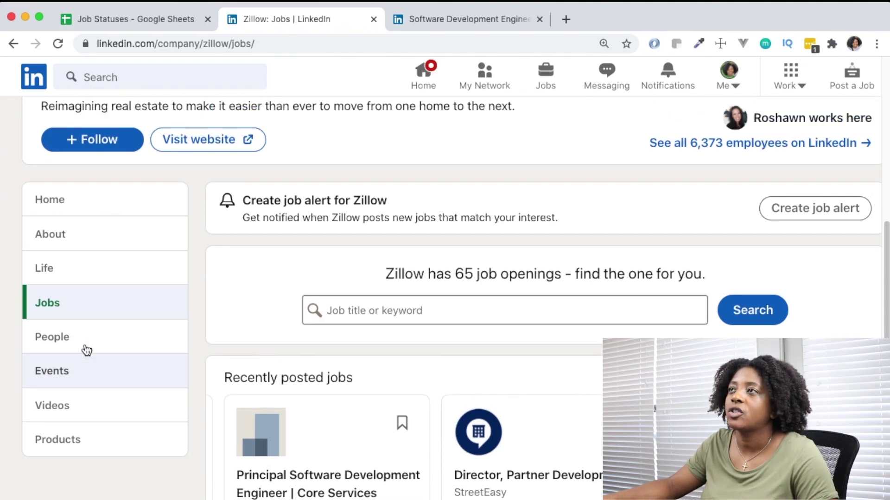
scroll(91, 287, "up", 5)
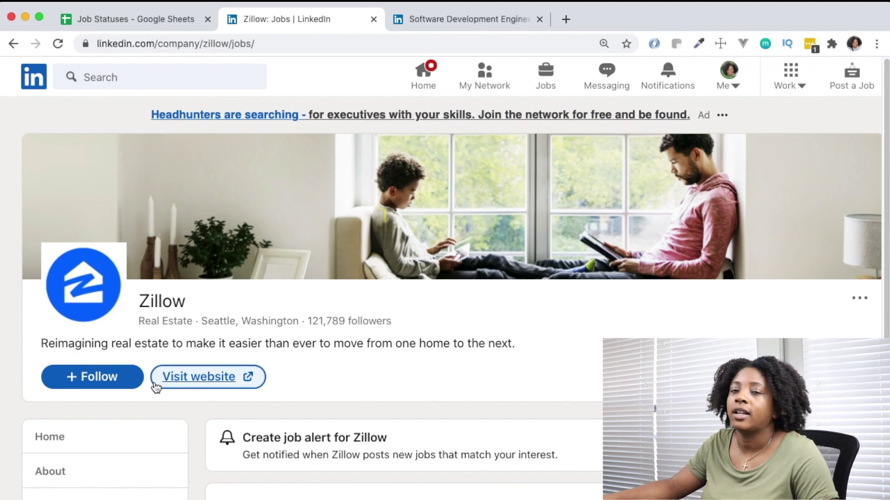
scroll(154, 384, "down", 2)
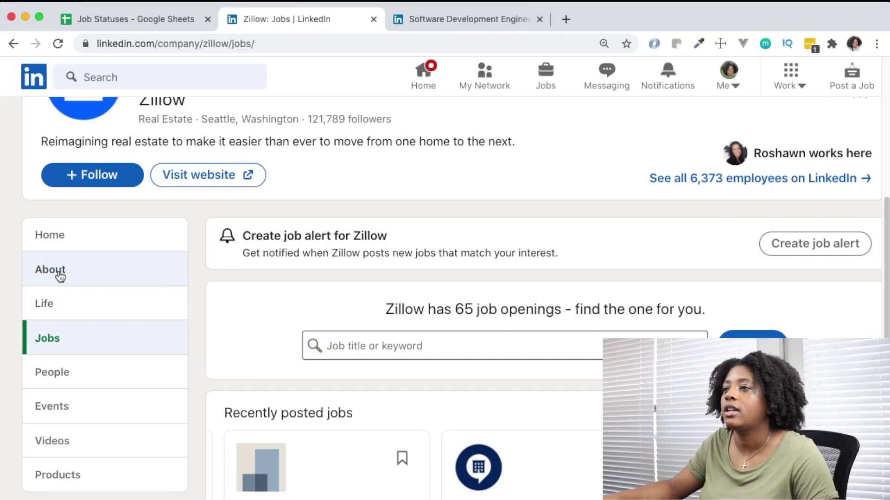
left_click(50, 270)
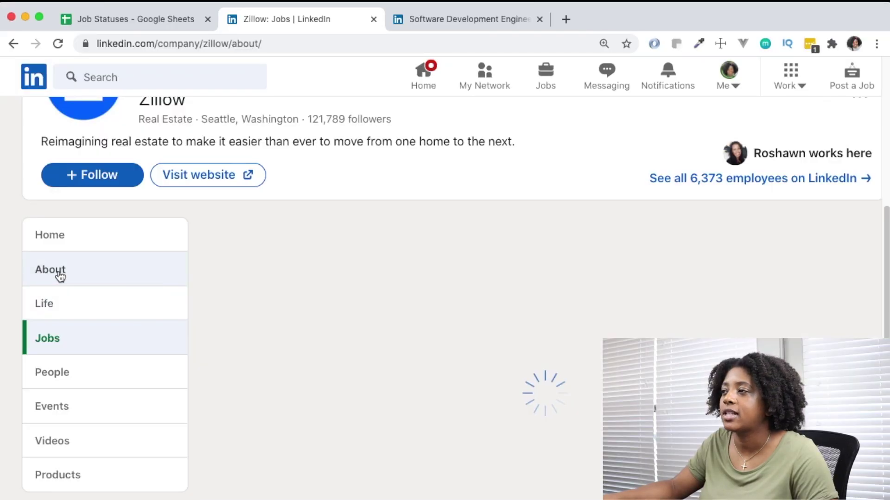
Check the company size in Zillow's LinkedIn overview.
scroll(417, 458, "down", 5)
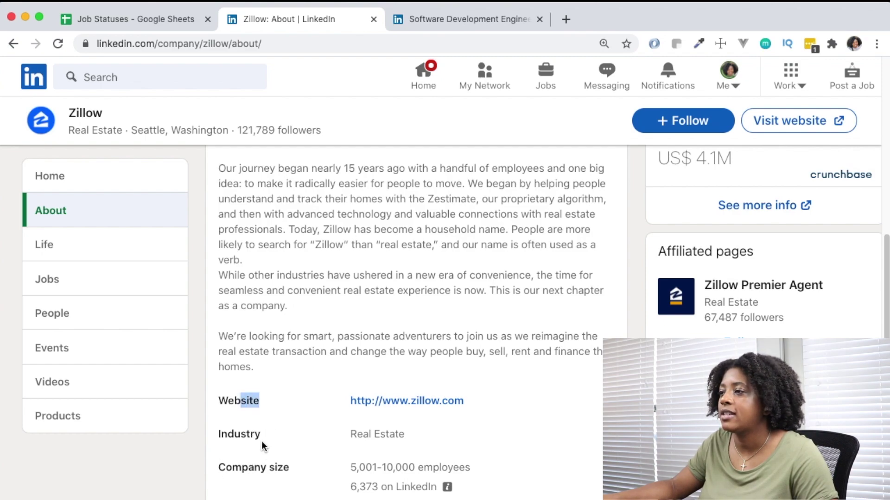
left_click_drag(226, 469, 506, 472)
left_click(525, 455)
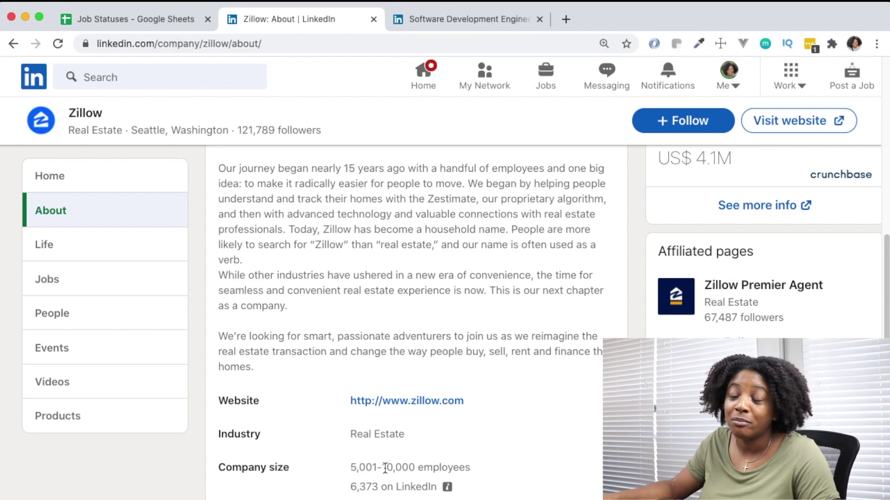
scroll(385, 468, "up", 5)
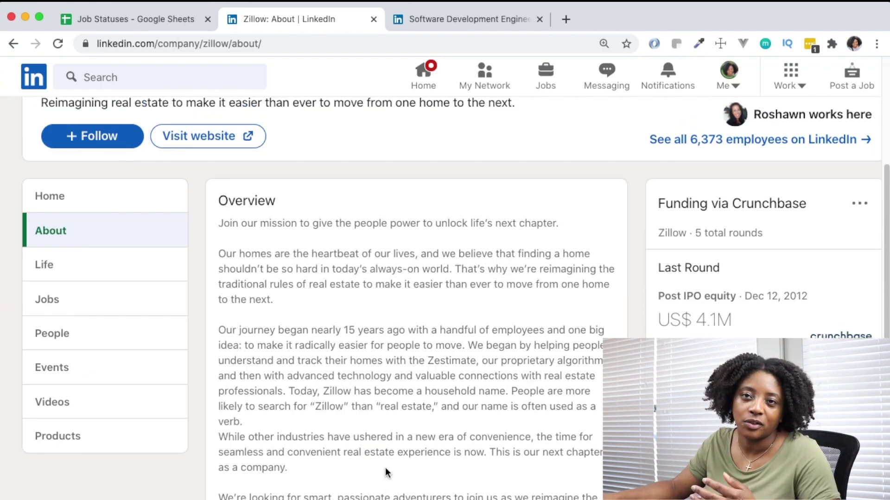
scroll(385, 468, "down", 1)
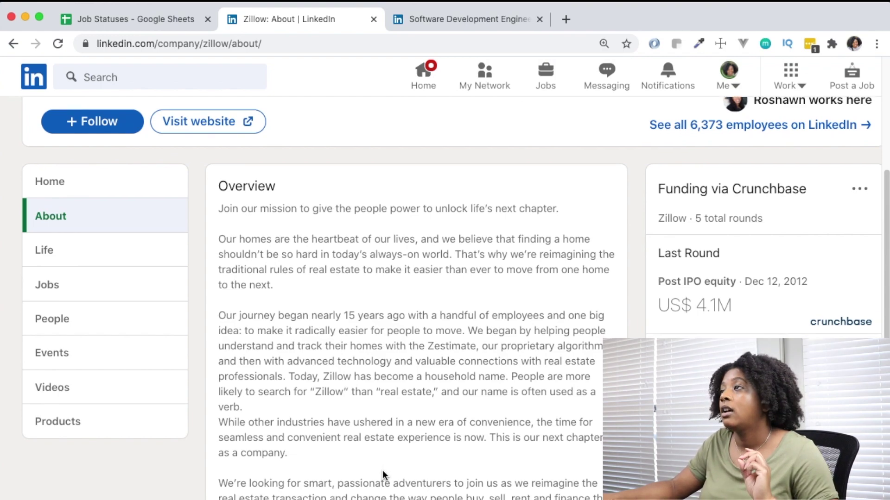
scroll(383, 471, "down", 3)
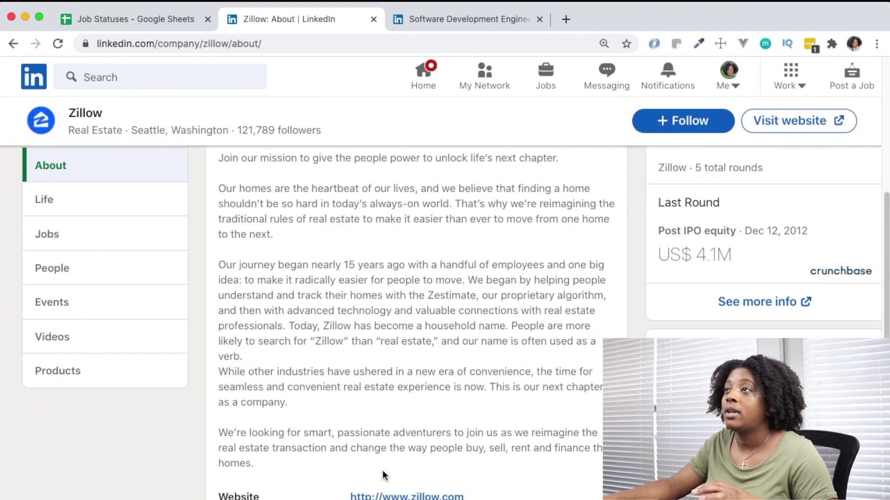
In the Job Statuses sheet, enter "Zillow, 5-10k" as the company name and size for the Software Engineer row.
left_click(149, 24)
type("Zillow, 5-10k")
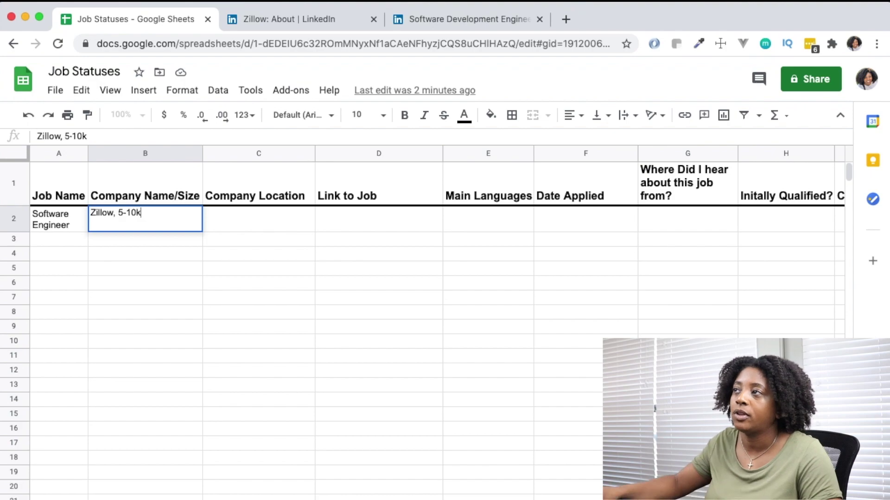
key("Tab")
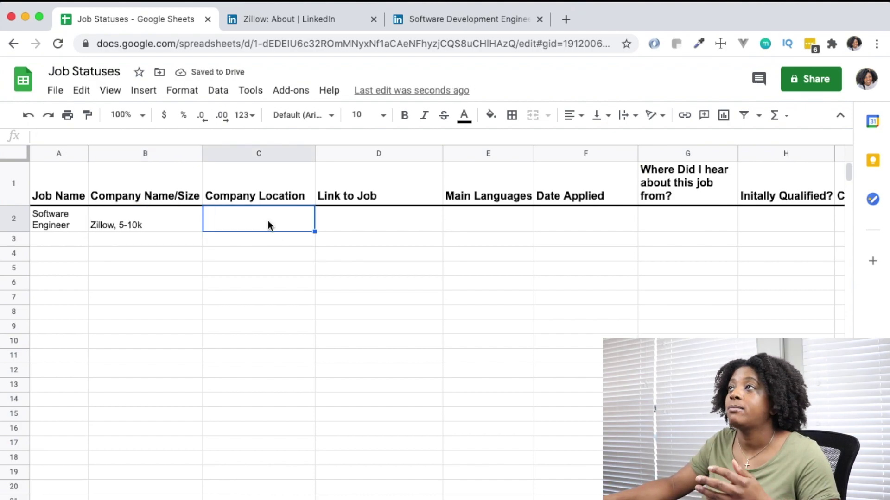
Look for the job's location on Zillow's LinkedIn page and in the Software Development Engineer job posting.
left_click(261, 24)
scroll(417, 278, "down", 1)
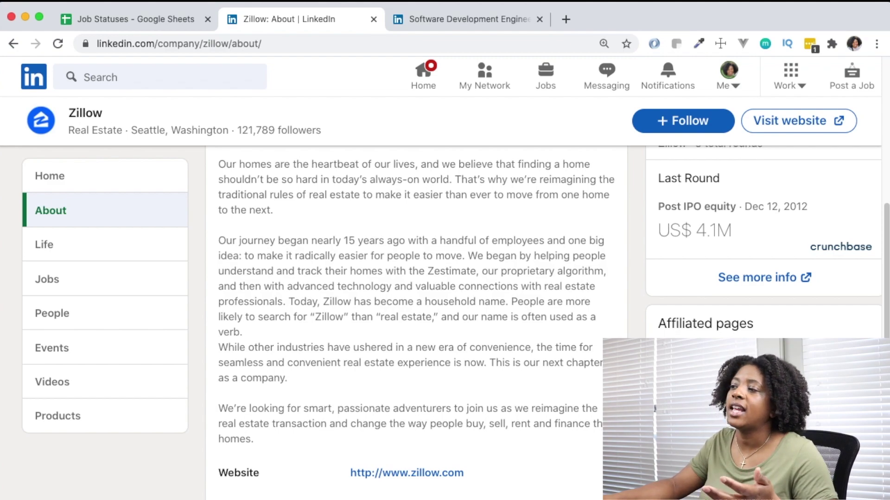
scroll(417, 324, "down", 3)
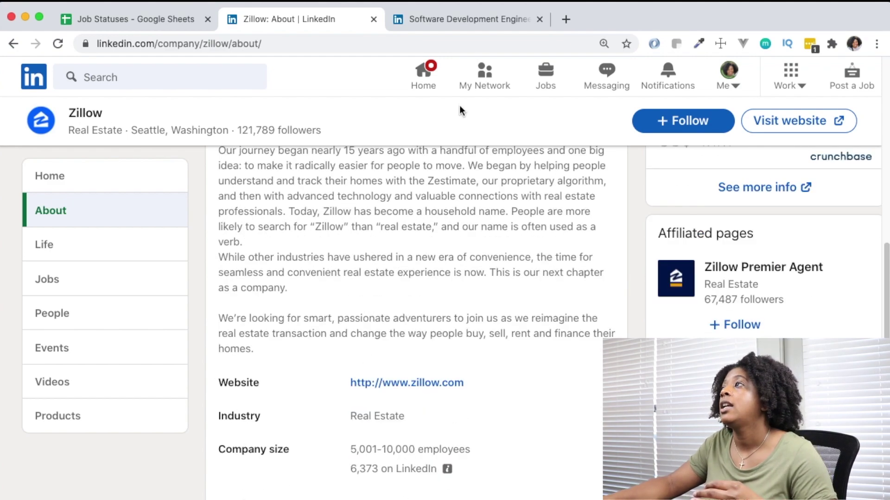
key("ctrl+Tab")
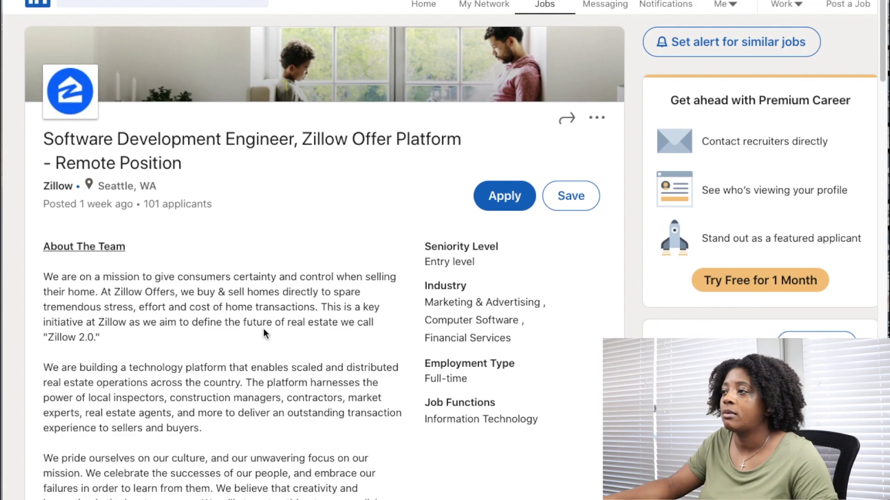
scroll(265, 330, "down", 2)
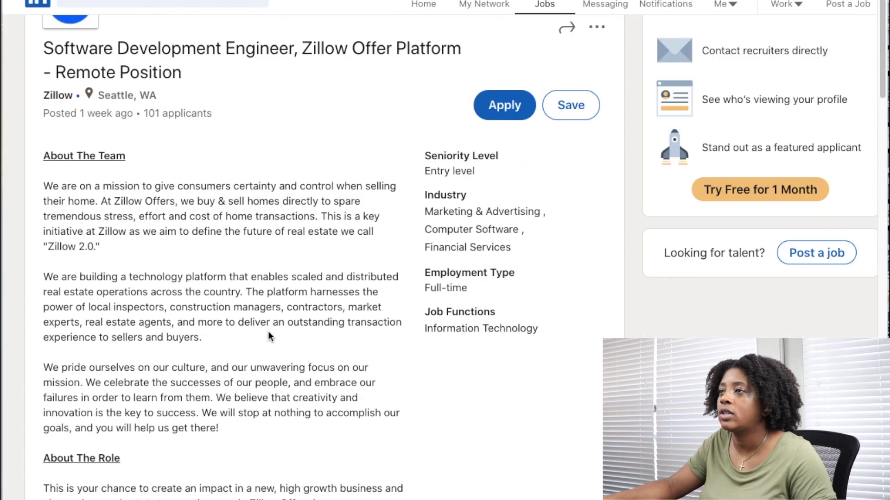
scroll(268, 332, "down", 4)
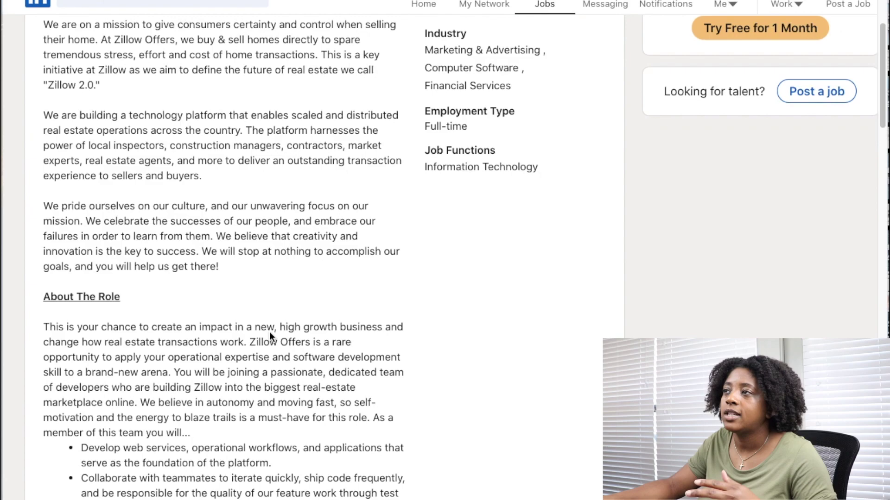
scroll(268, 332, "down", 5)
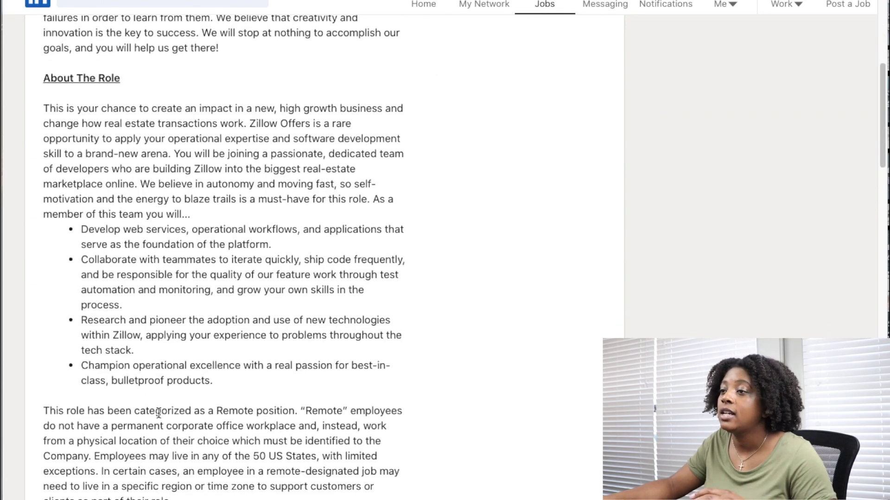
Highlight the posting's remote-position statement and enter "remote" as the company location in row 2 of the sheet.
triple_click(42, 410)
left_click(77, 411)
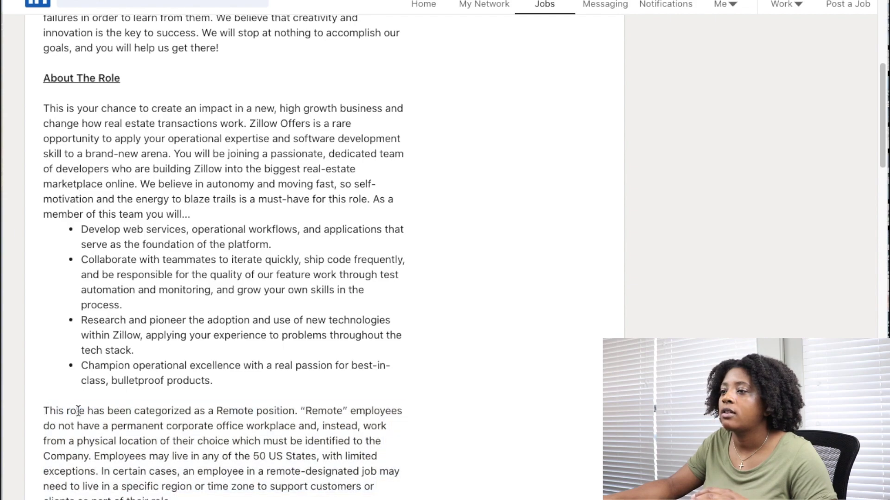
left_click_drag(44, 411, 394, 440)
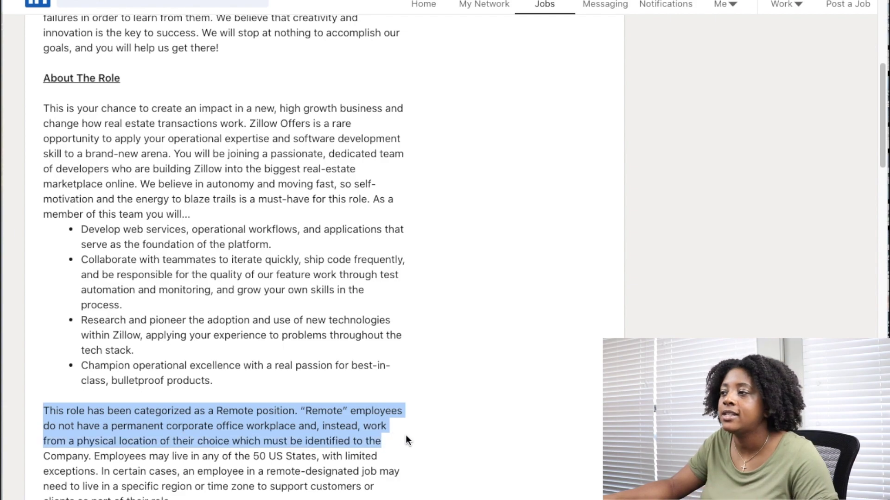
left_click(405, 434)
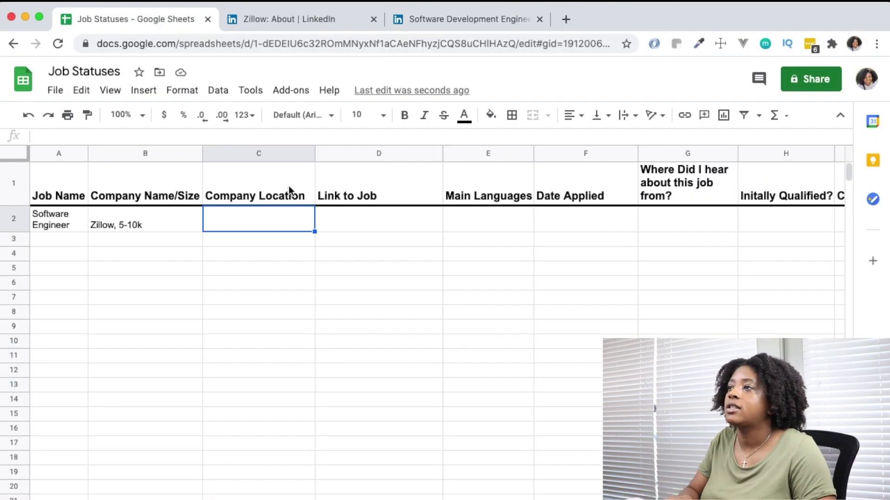
type("remote")
left_click(368, 232)
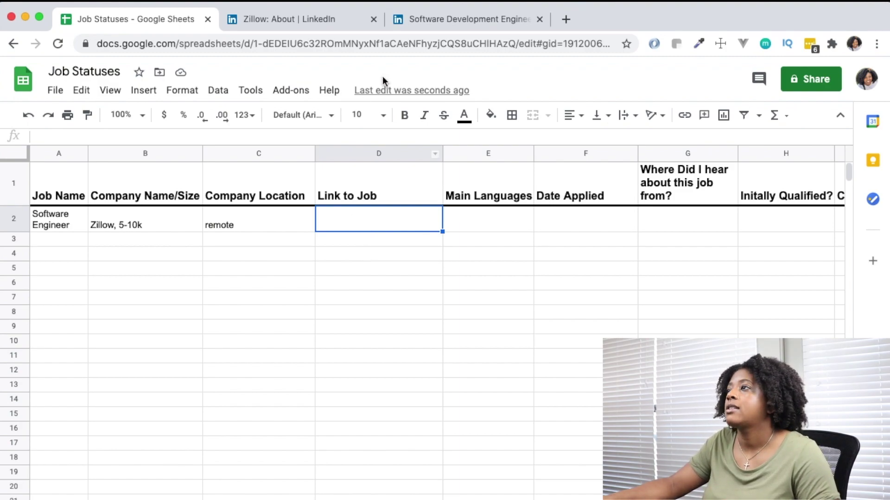
Copy the LinkedIn job posting's URL into the Link to Job cell of row 2 in the sheet.
left_click(432, 21)
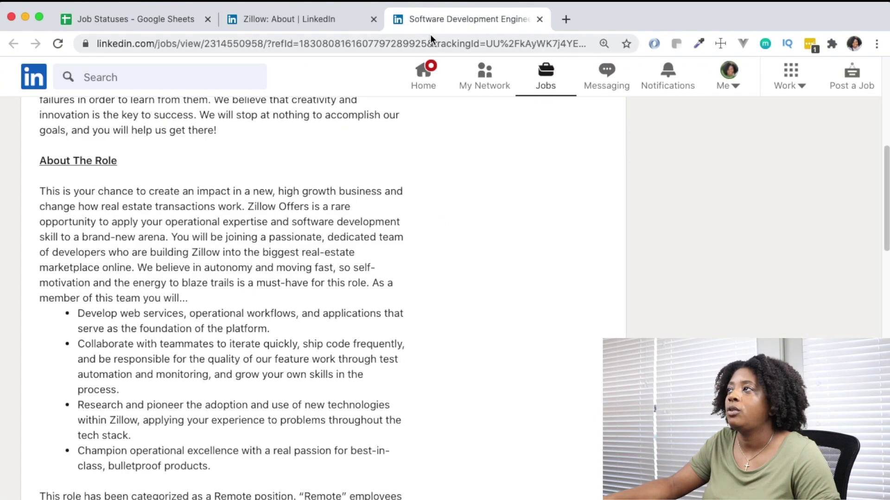
left_click(391, 46)
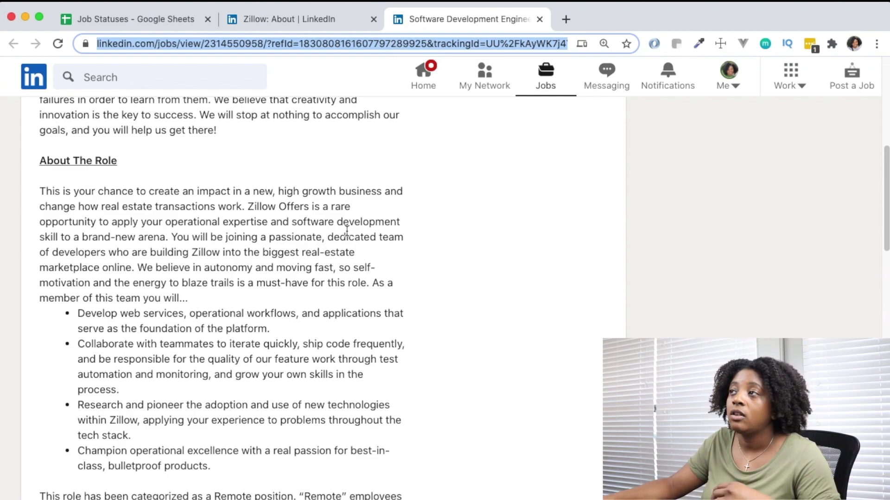
left_click(268, 173)
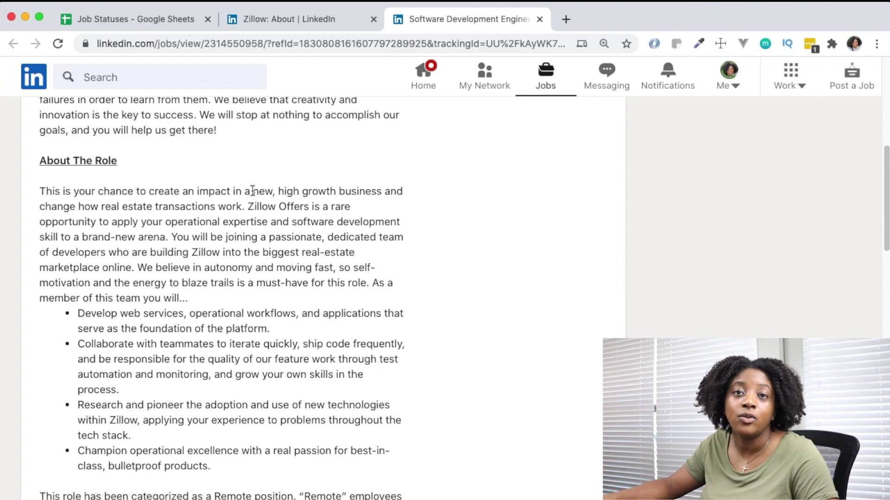
scroll(255, 199, "up", 10)
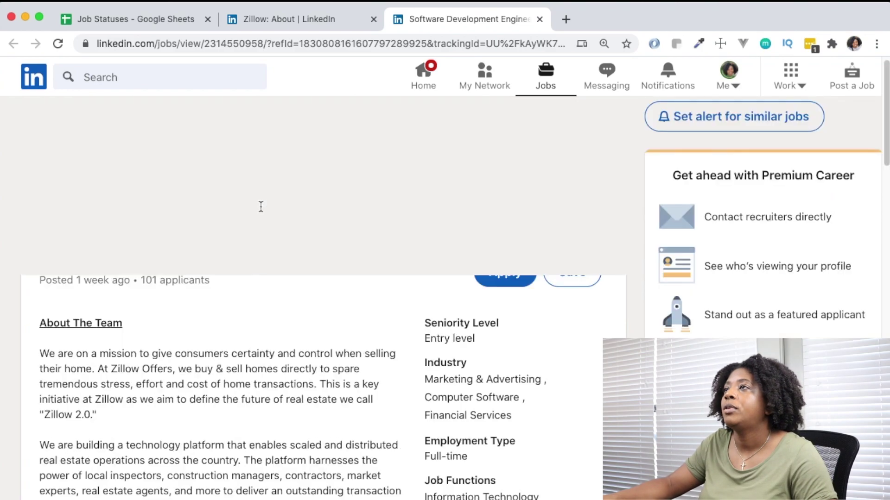
left_click(278, 44)
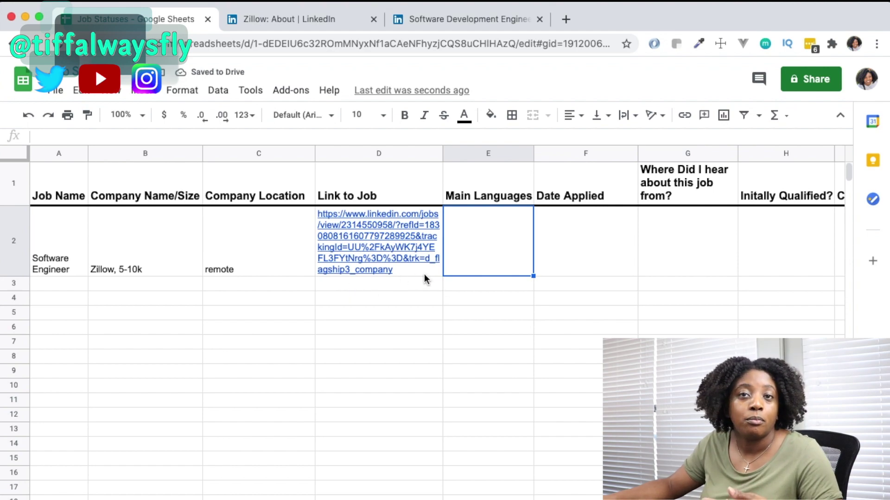
Select the job posting's text on LinkedIn, from the job title through the description, and copy it.
mouse_move(423, 274)
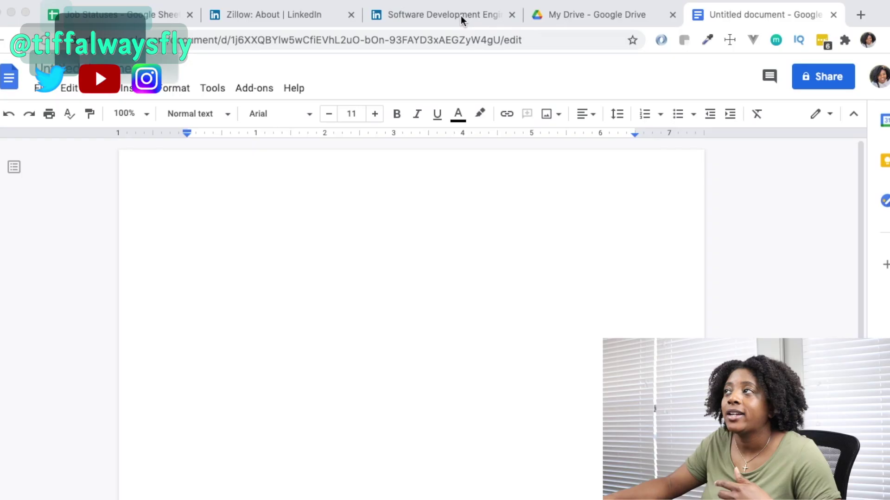
left_click(460, 19)
scroll(33, 200, "up", 5)
scroll(203, 287, "down", 15)
left_click_drag(28, 201, 271, 319)
right_click(173, 249)
left_click(228, 280)
left_click(232, 179)
Paste the copied job posting into the untitled Google Docs document and select its job title line.
left_click(742, 18)
right_click(196, 226)
left_click(304, 315)
scroll(454, 302, "up", 10)
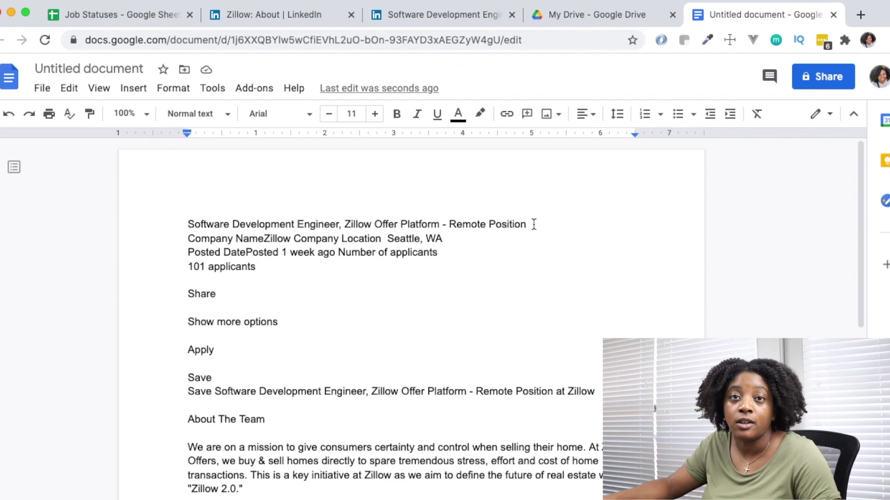
left_click_drag(532, 224, 182, 223)
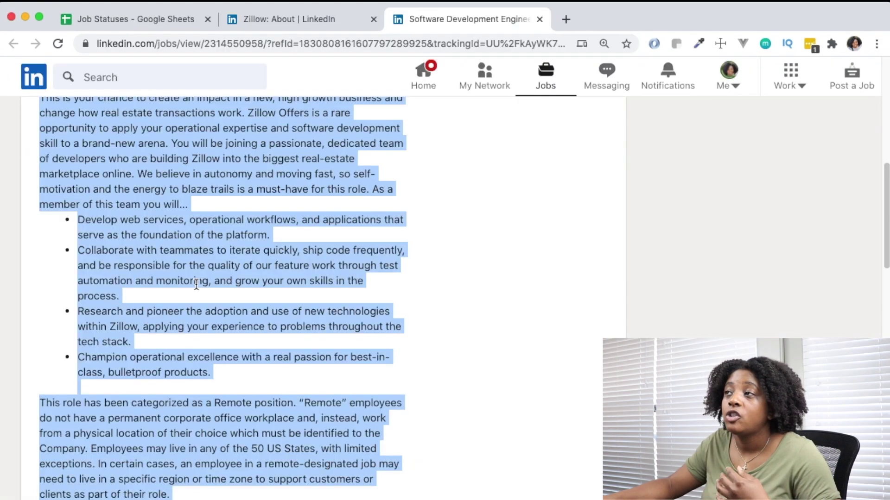
Find the required programming languages in the LinkedIn posting's "Who you are" section and highlight them.
left_click(271, 277)
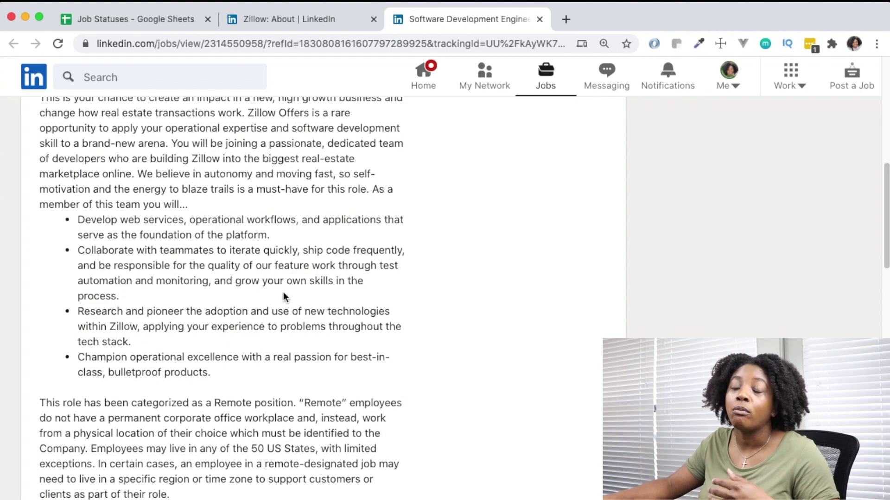
scroll(286, 298, "up", 10)
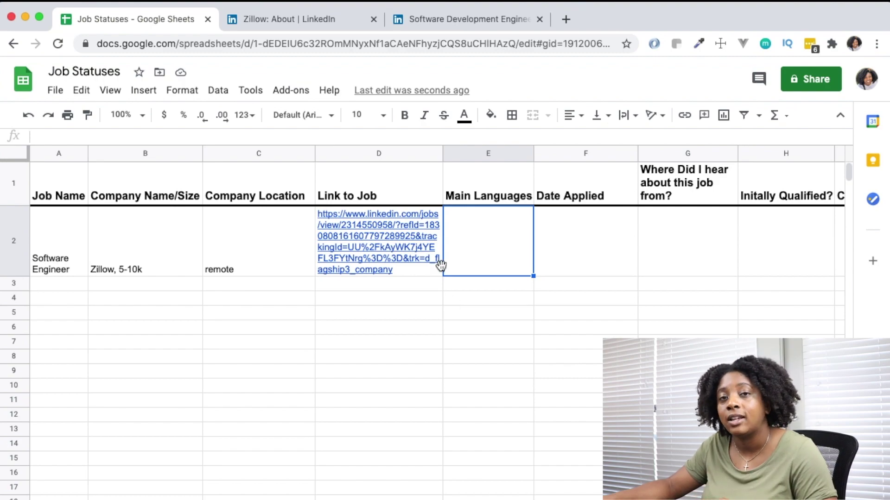
left_click(452, 19)
scroll(243, 379, "down", 5)
scroll(244, 380, "down", 10)
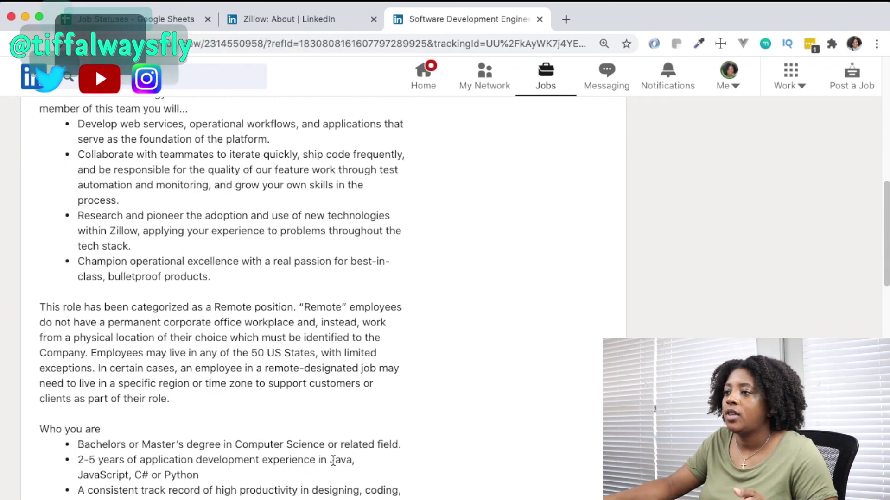
left_click_drag(333, 460, 205, 481)
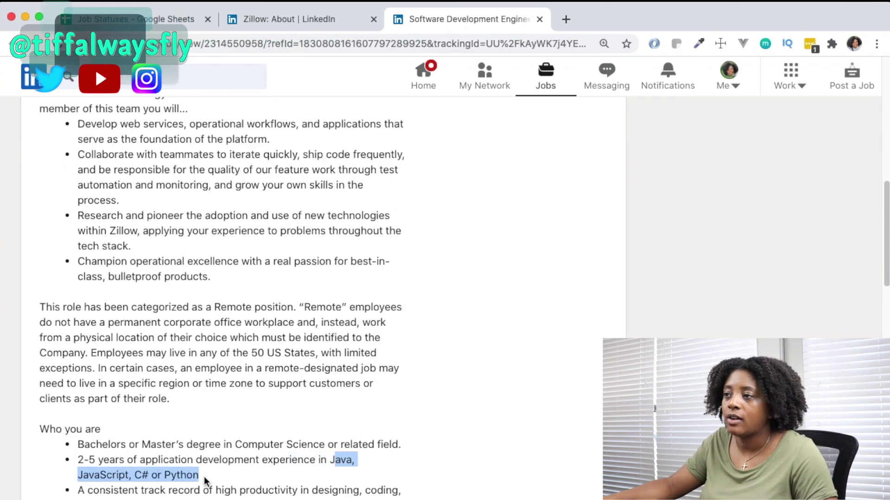
left_click(253, 482)
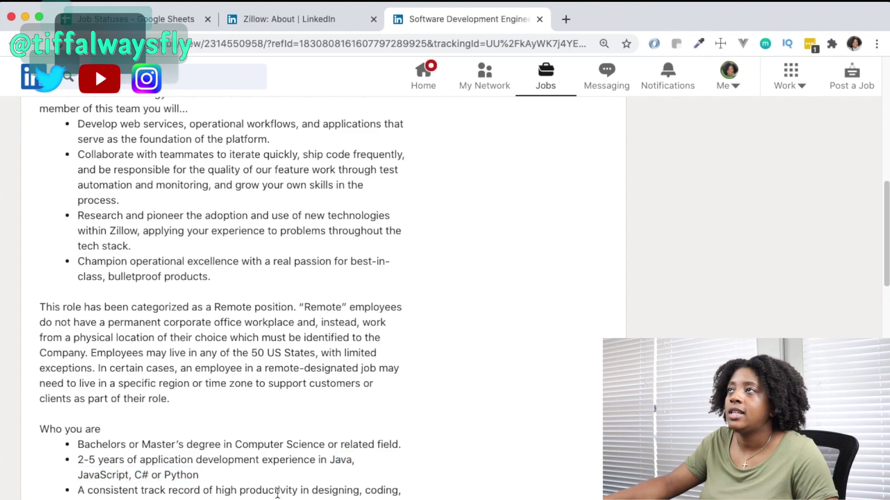
Paste the copied languages into row 2's Main Languages cell in the Job Statuses sheet and correct the entry to "Java, JavaScript, C# or Python".
left_click(134, 19)
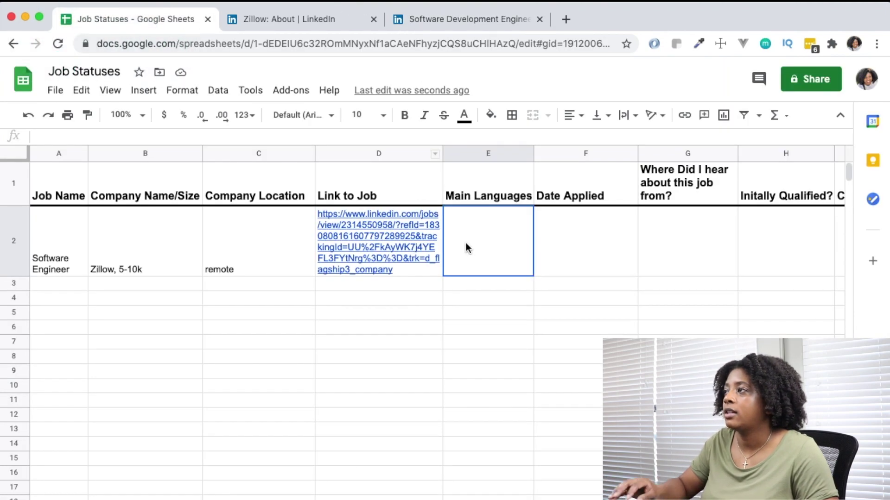
double_click(467, 248)
key("ctrl+v")
key("Return")
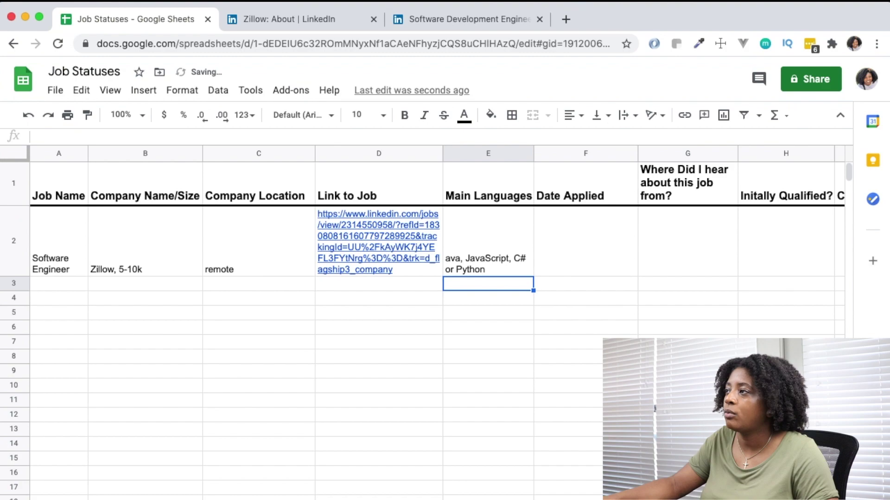
left_click(450, 252)
double_click(446, 256)
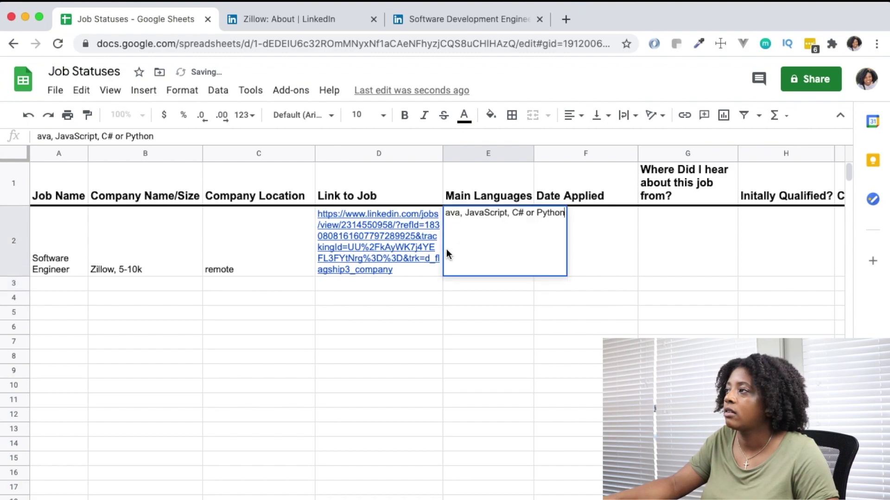
left_click(445, 215)
type("J")
key("Return")
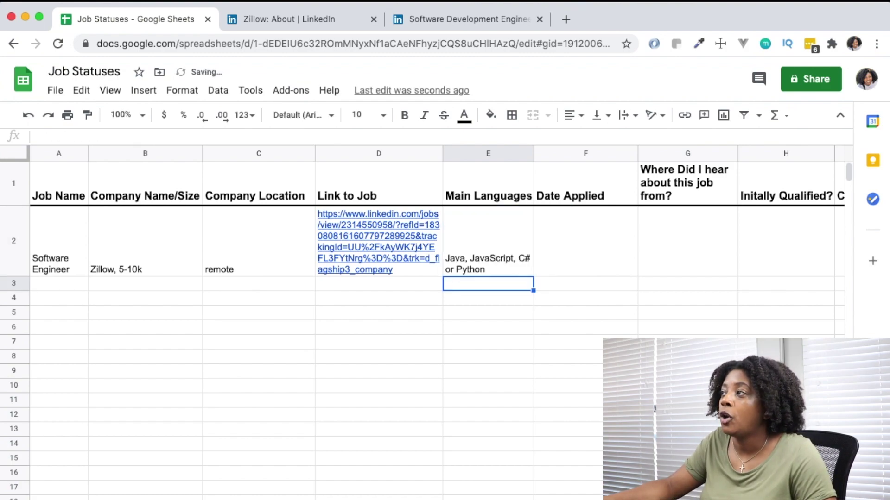
Check the LinkedIn posting for additional skills and add "AWS, app dev" as a second line in row 2's Main Languages cell.
left_click(493, 242)
left_click(454, 14)
scroll(230, 371, "down", 3)
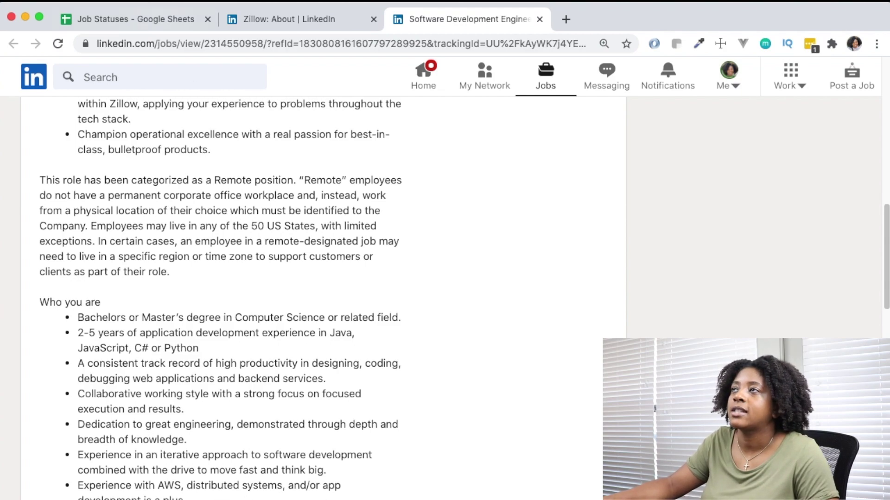
left_click(155, 17)
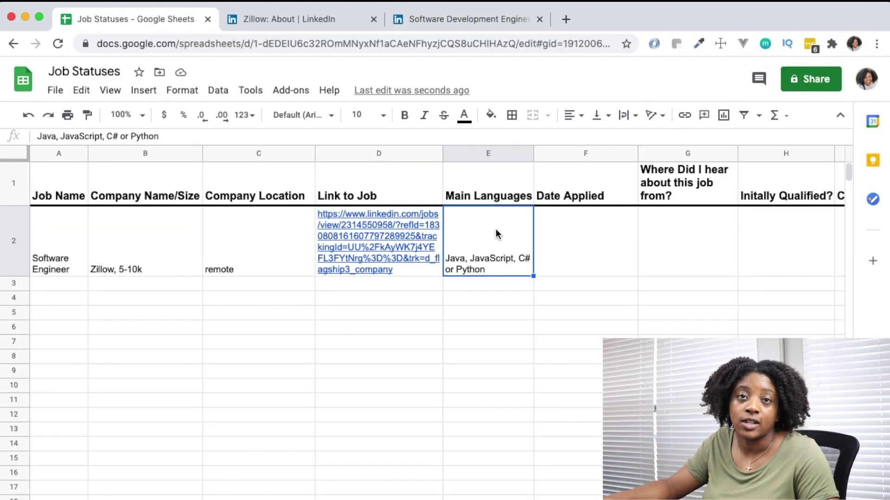
double_click(499, 270)
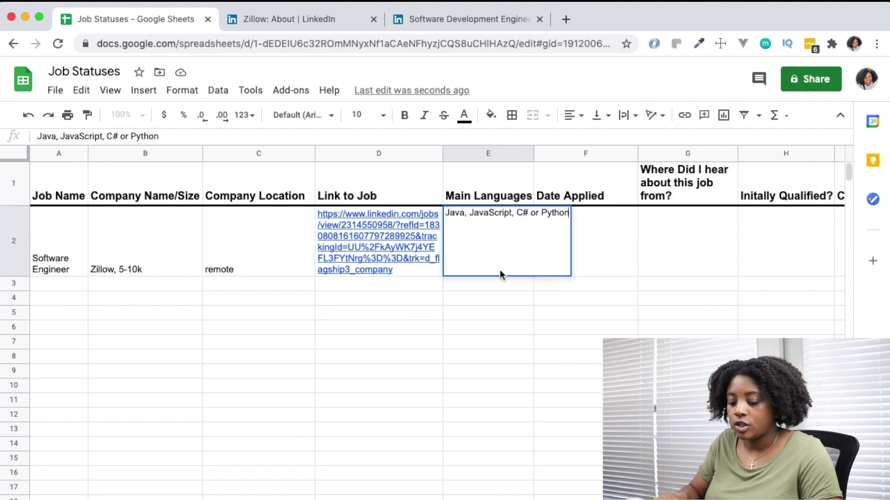
key("alt+Return")
type("AWS,")
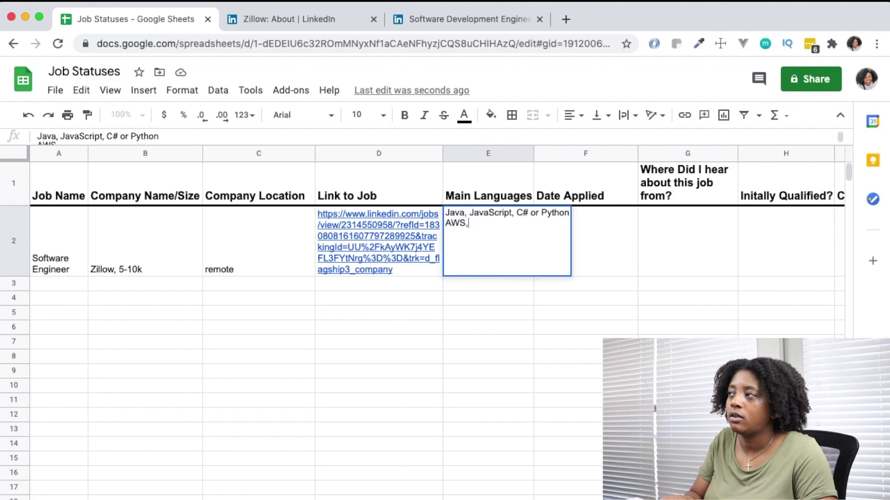
type(" app dev")
key("Return")
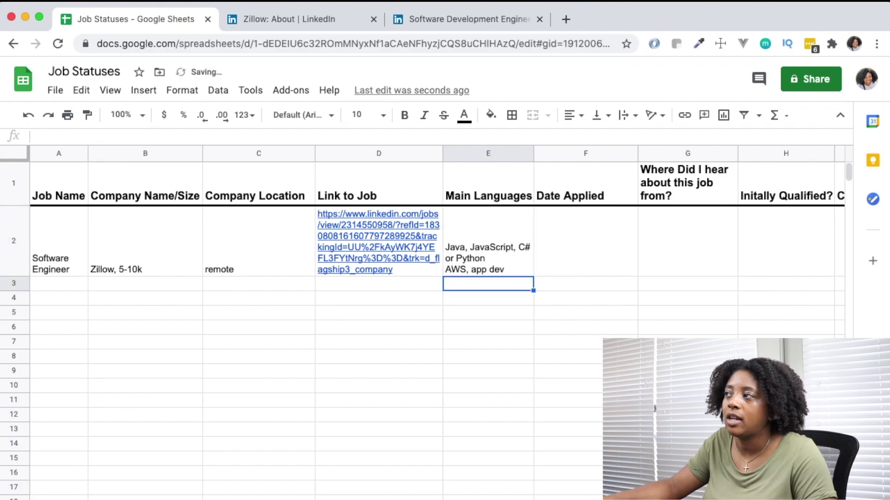
left_click(494, 273)
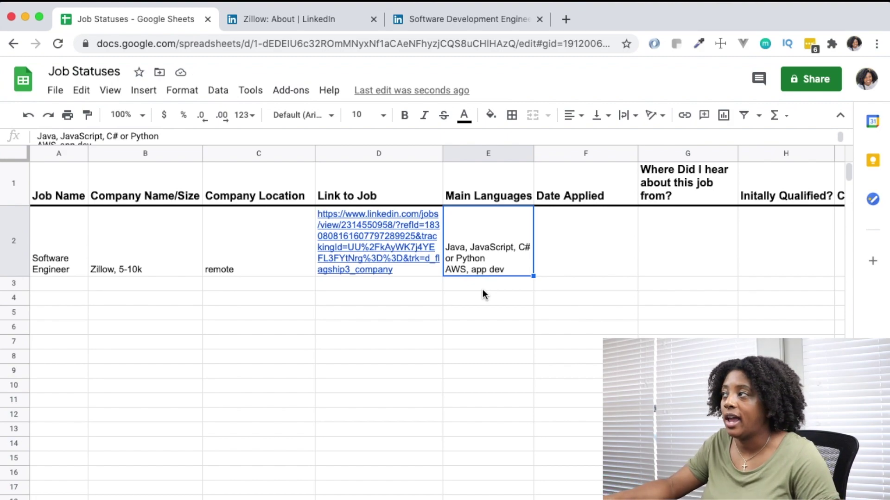
Enter 12/12/20 as row 2's Date Applied and record the Twitter contact's name and username as where the job was heard about.
left_click(581, 255)
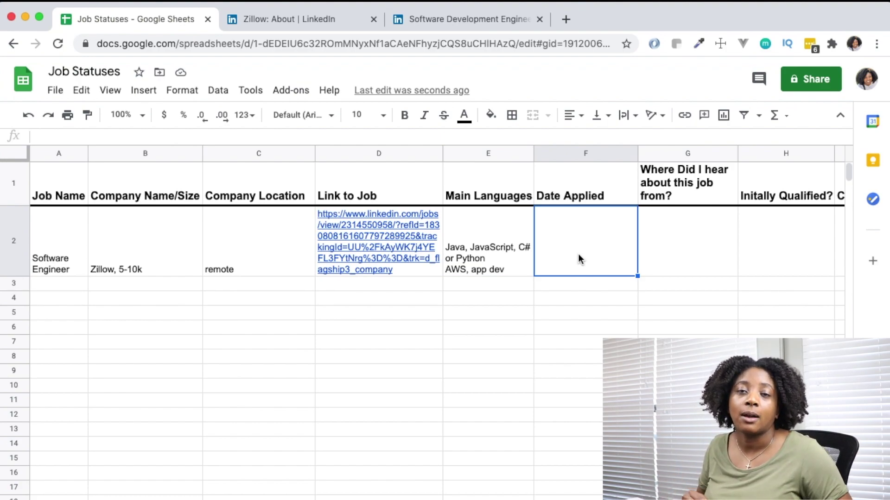
type("12/12/20")
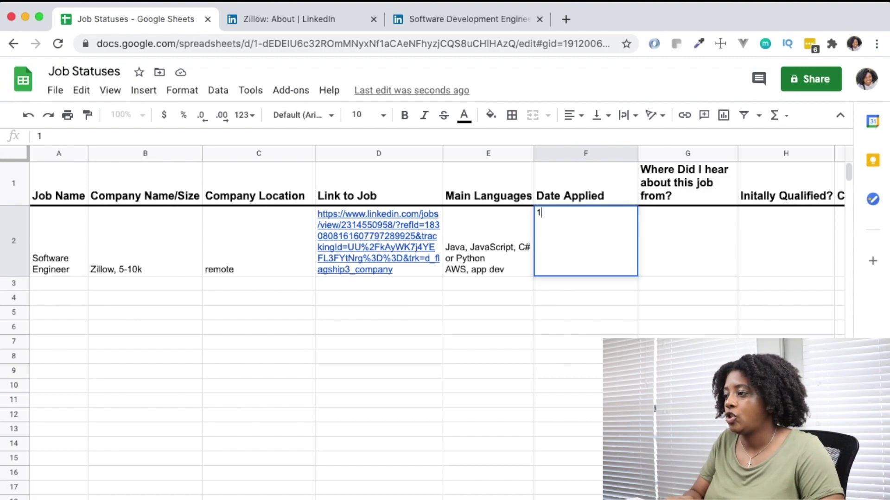
left_click(664, 267)
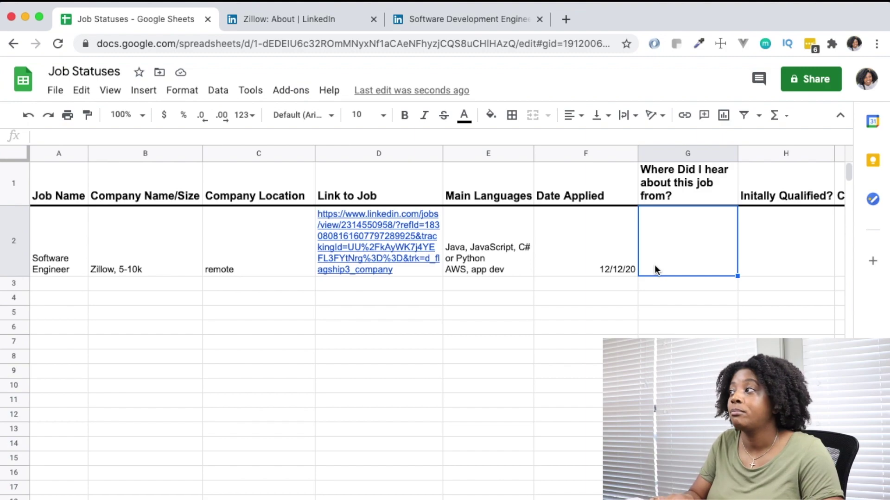
type("John Smith on Twitter")
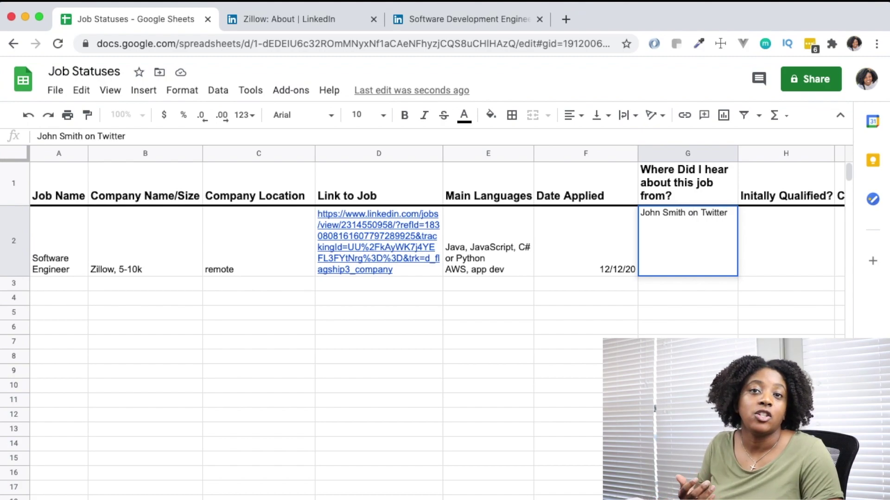
key("alt+Return")
type("username: @")
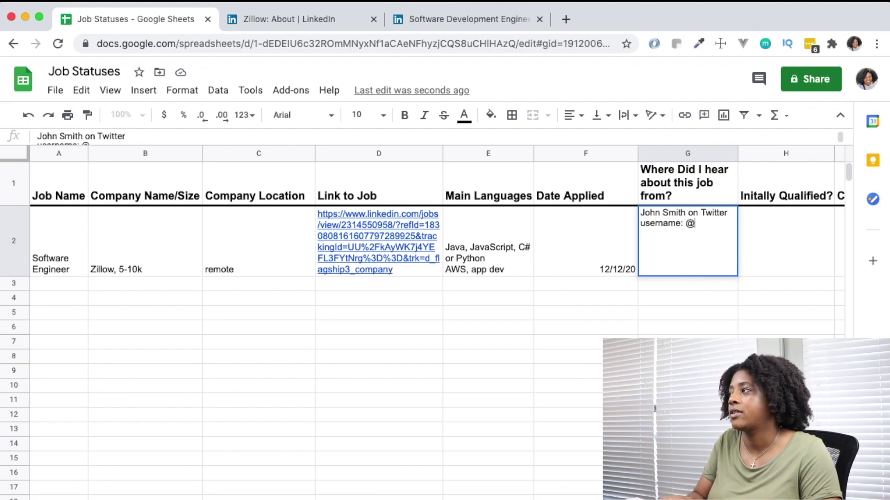
type("johnsmith3939")
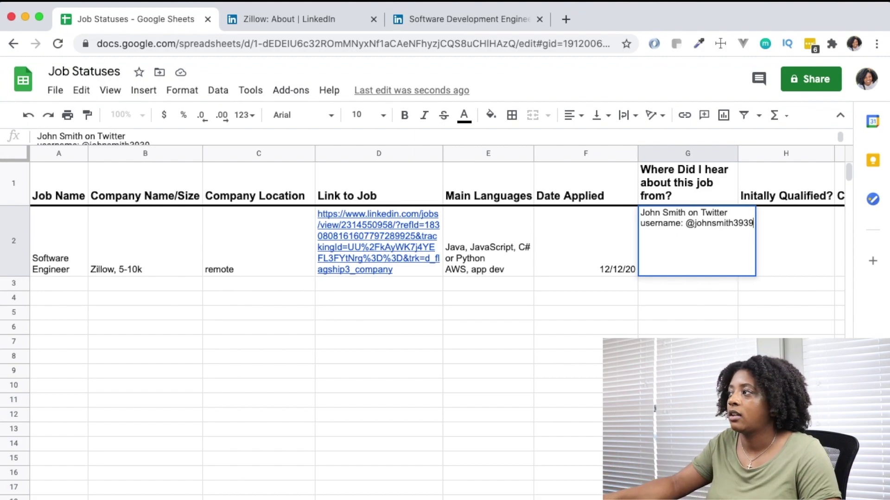
key("Return")
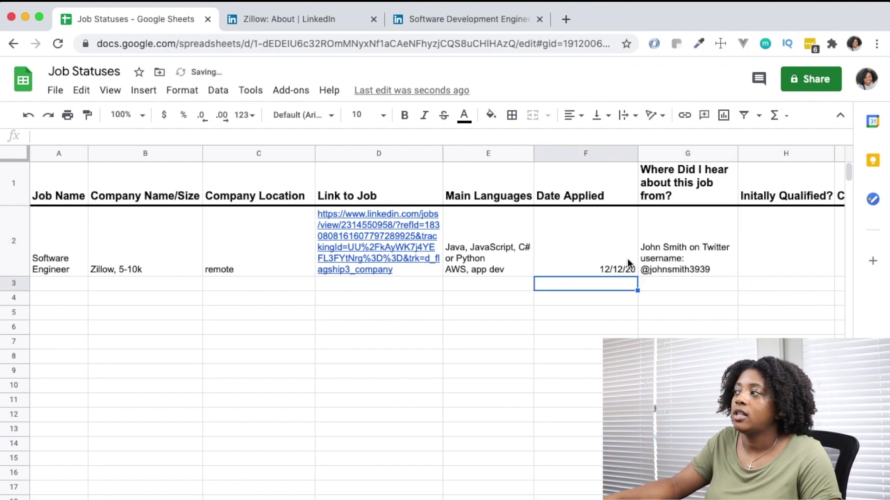
Below a blank line in row 2's job source cell, add the second contact's name followed by "sent me an inbox over linkedin".
double_click(690, 250)
key("alt+Return")
key("alt+Return")
type("linked")
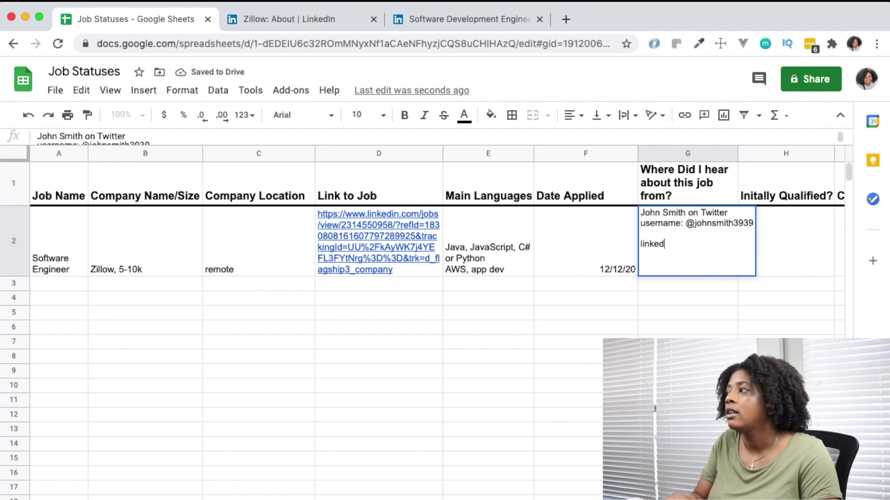
key("BackSpace")
key("BackSpace")
key("BackSpace")
key("BackSpace")
key("BackSpace")
key("BackSpace")
type("Roshawn sent me an ")
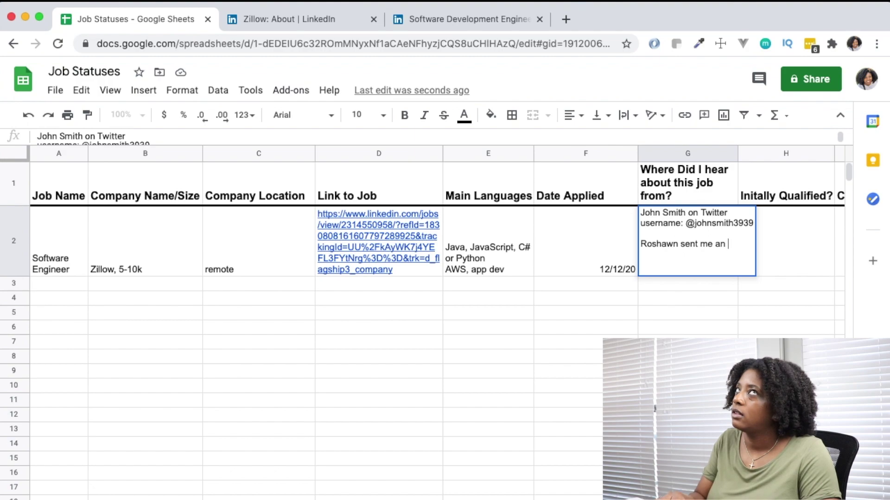
type("inbox")
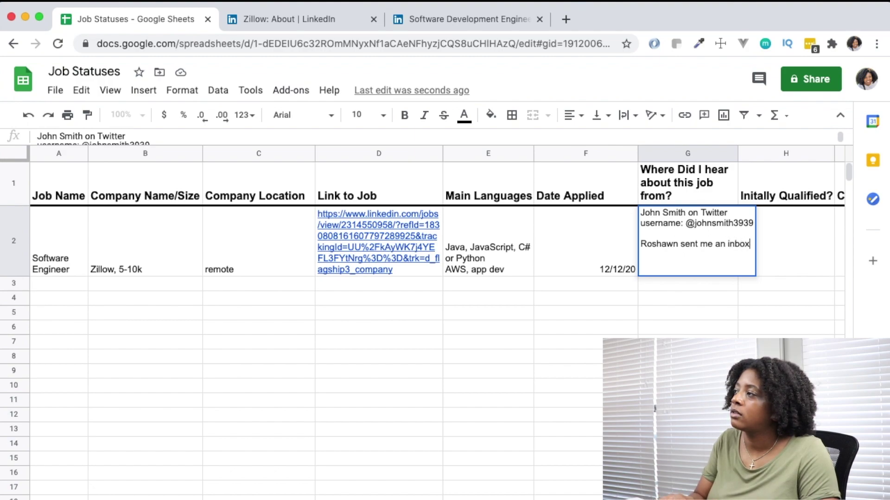
type(" over linked")
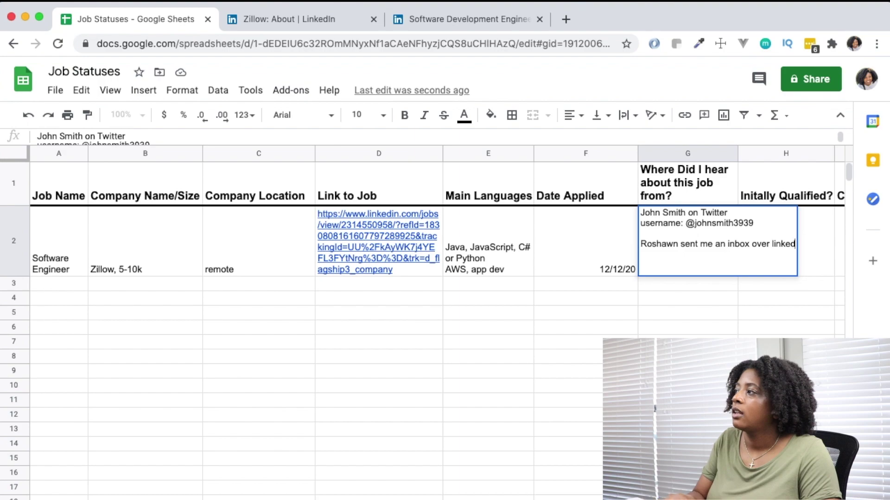
type("in")
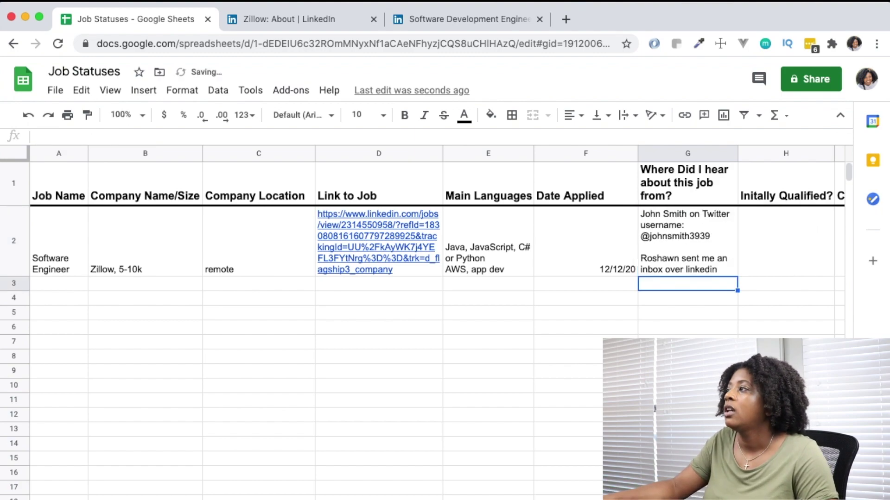
key("Return")
double_click(688, 236)
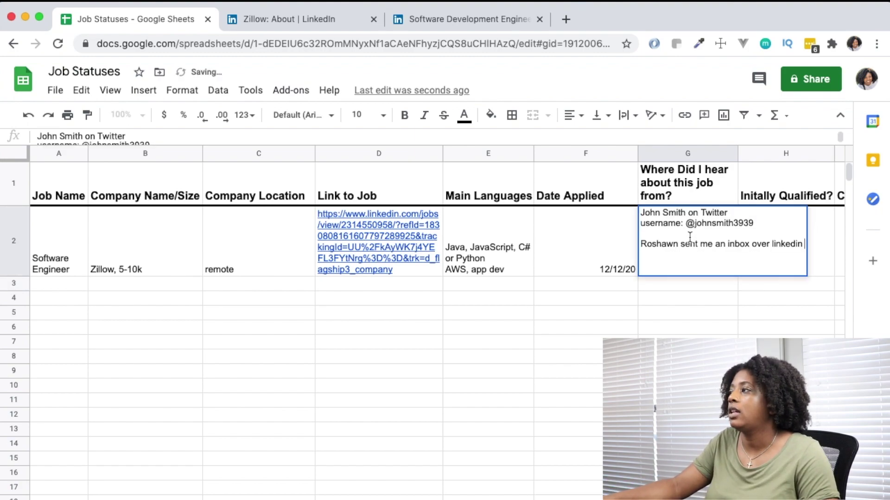
left_click(701, 287)
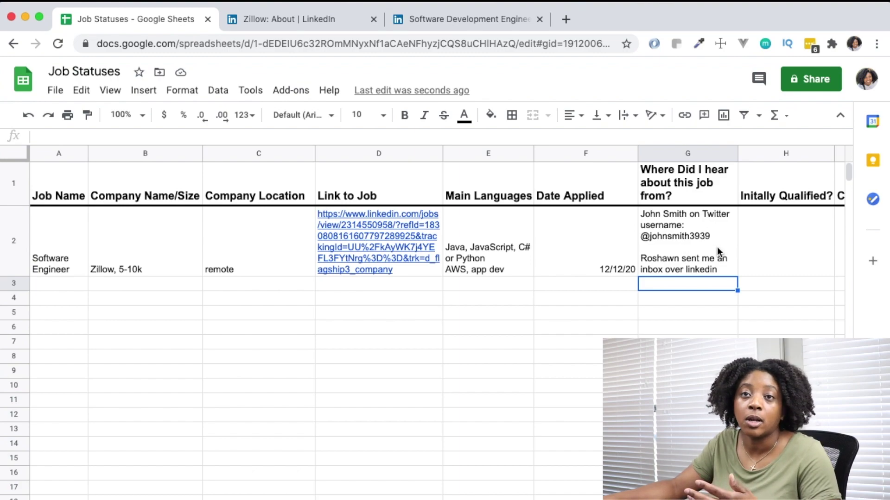
left_click(707, 244)
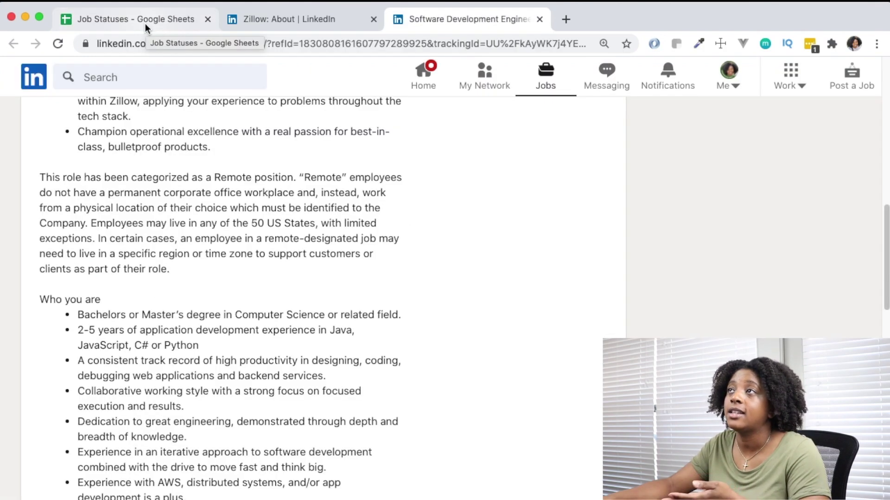
Return to the Job Statuses sheet and enter "Yes" for both Initally Qualified? and Cover Letter in row 2.
left_click(146, 23)
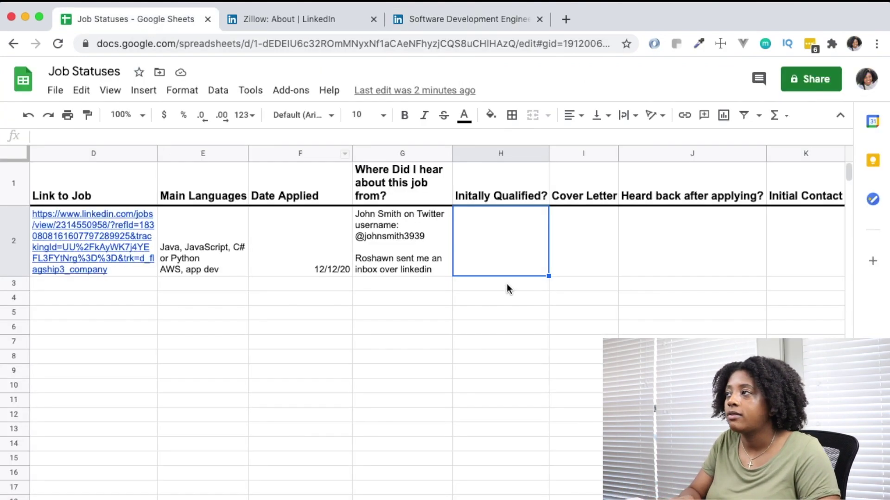
type("Yes")
key("Tab")
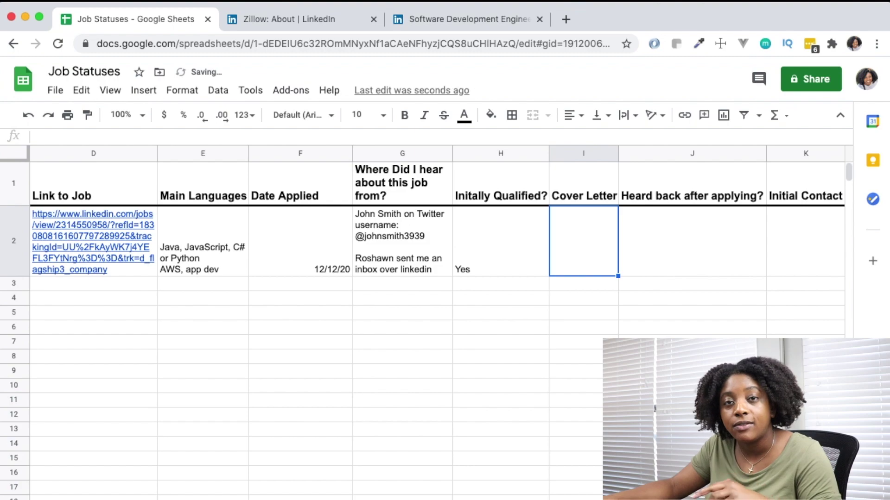
left_click(513, 241)
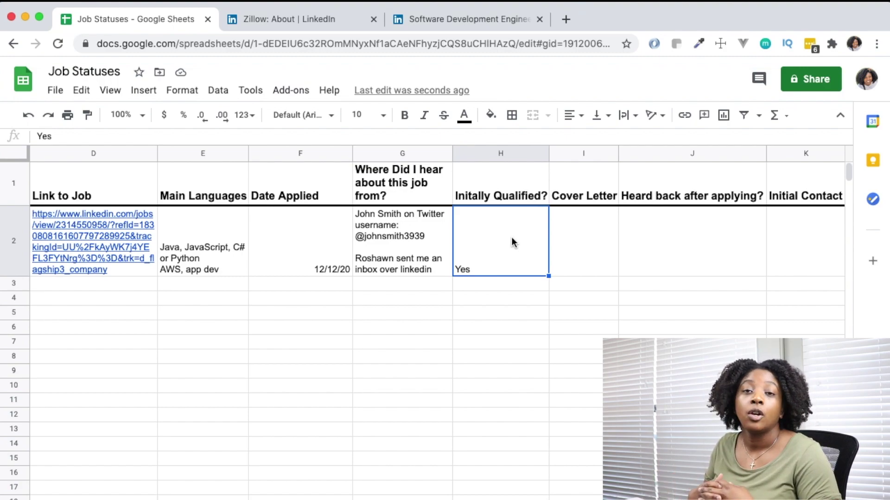
left_click(574, 229)
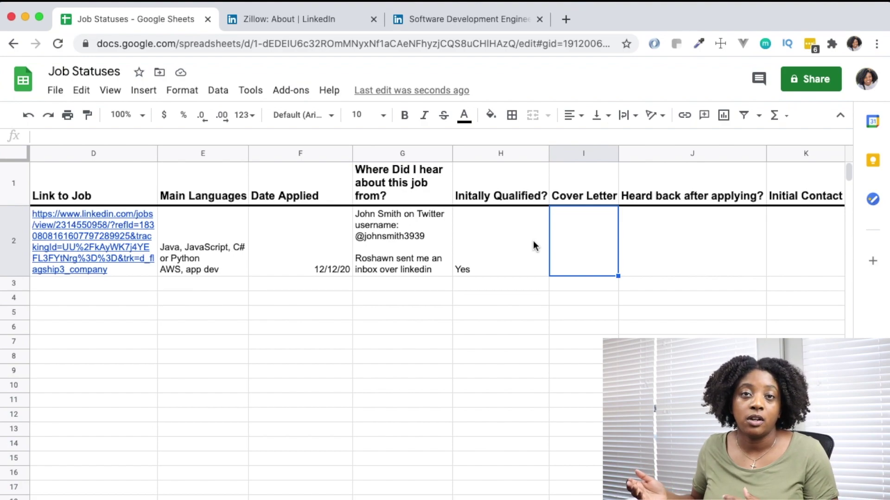
type("Yes")
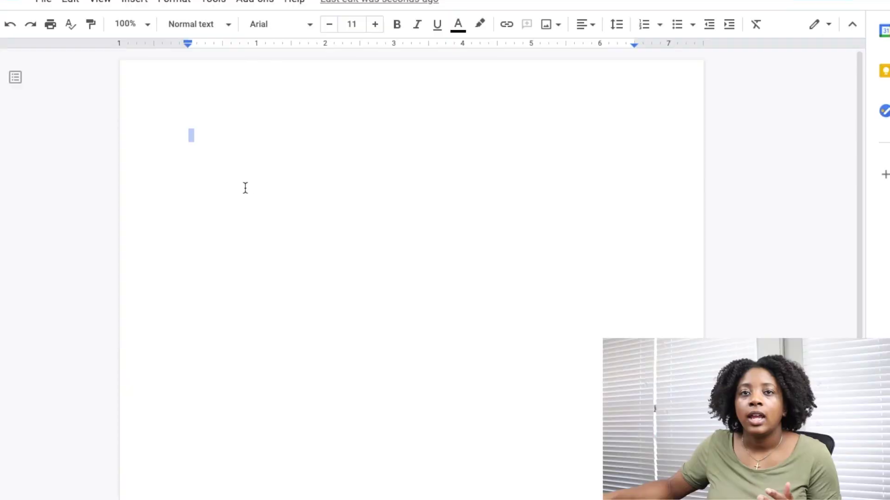
In the blank Google Docs document, write a cover letter opening with "Dear ####," about building backend applications with PHP, Laravel and MySQL.
left_click(208, 149)
type("Dear ####, I am a Software Engineer with experience building backend applications with PHP, Laravel and MySQL but am excited to work with new technologies. My name is Tiffany and I’m interested in the ### I found out via ###. I would be a perfect fit for your team based on my skills, interests and experience. For the past two years I worked as a Backend Engineer developing applications for internal and external users for two products. I am interested in solving interesting and challenging problems that will have a real impact for its users and I believe ### is doing just that and I am excited to be a part of the team. I am also confident that my work experience will help me ramp up quickly and contribute significantly for the position on offer.  Please refer to my resume for my work history and skills. I look forward to hearing from you.  Thank you for your time and consideration. Regards, Tiffany")
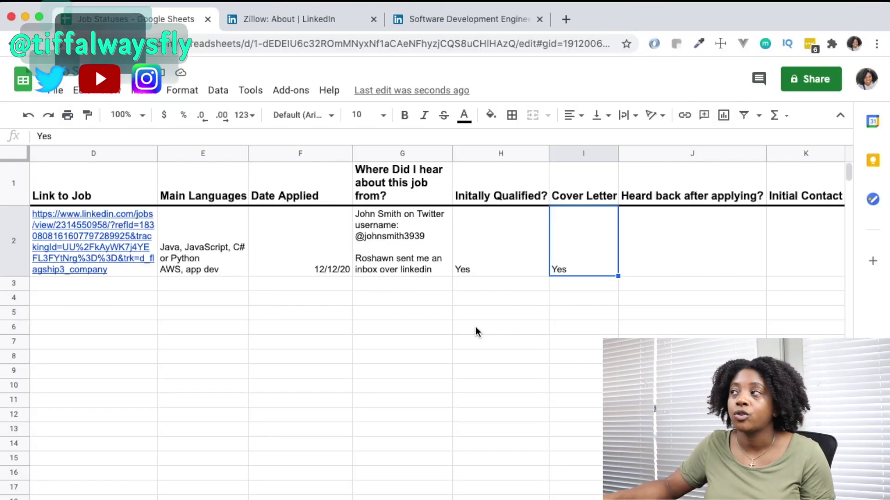
Enter "Yes, rejection email on 12/30" as row 2's answer for Heard back after applying?
left_click(678, 227)
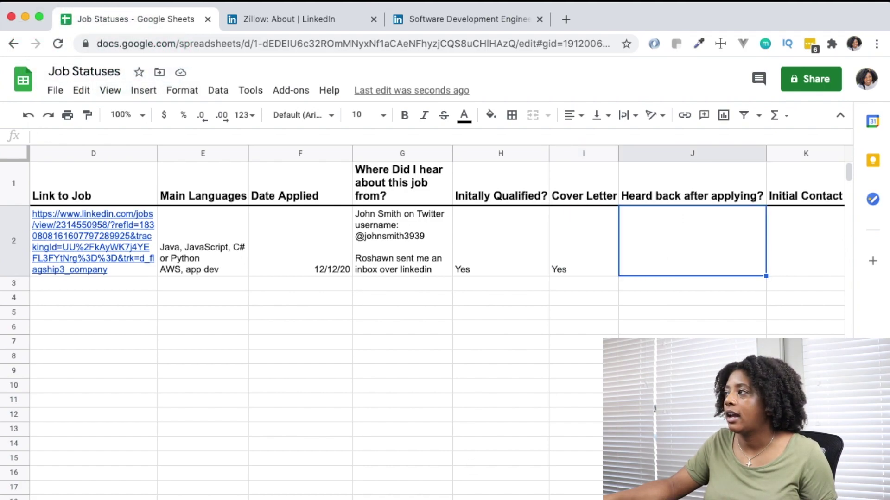
scroll(435, 241, "right", 5)
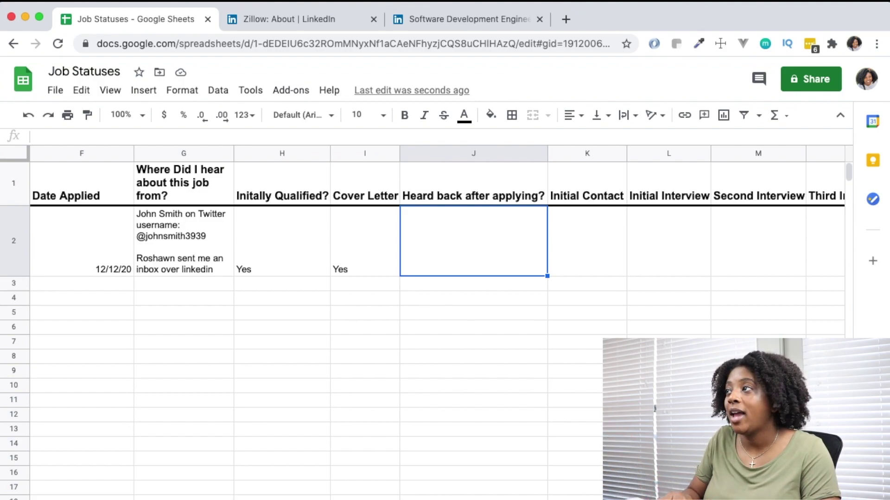
type("Yes, ")
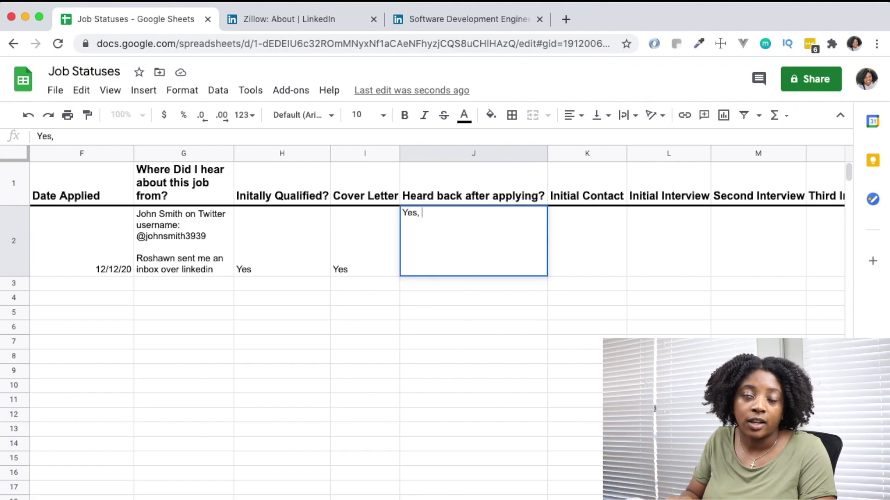
type("rejection lett")
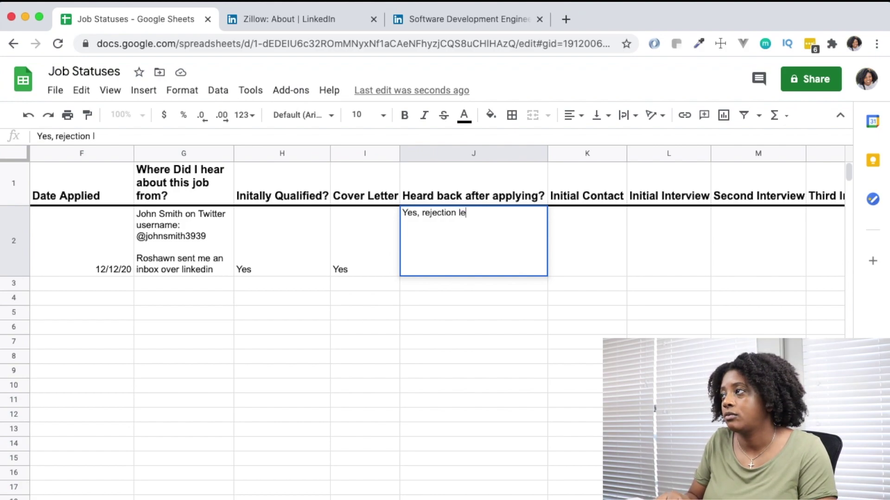
type("er")
key("BackSpace")
key("BackSpace")
key("BackSpace")
key("BackSpace")
key("BackSpace")
key("BackSpace")
key("BackSpace")
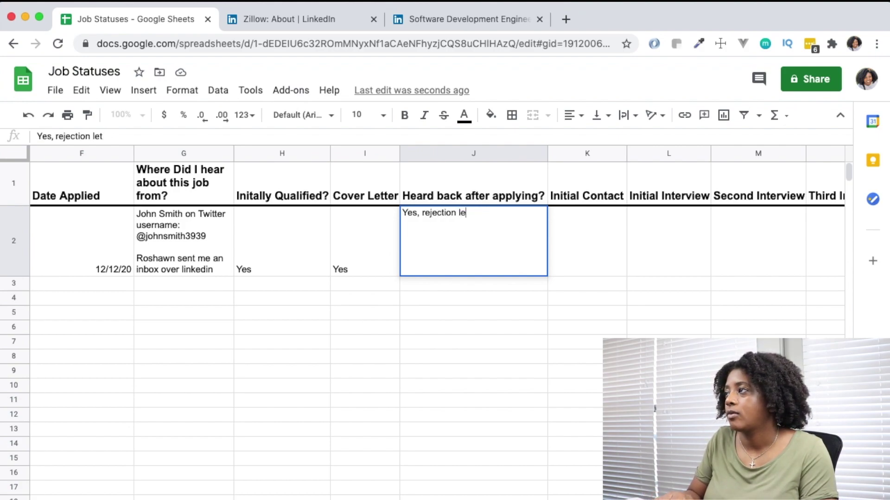
type("email on 12/")
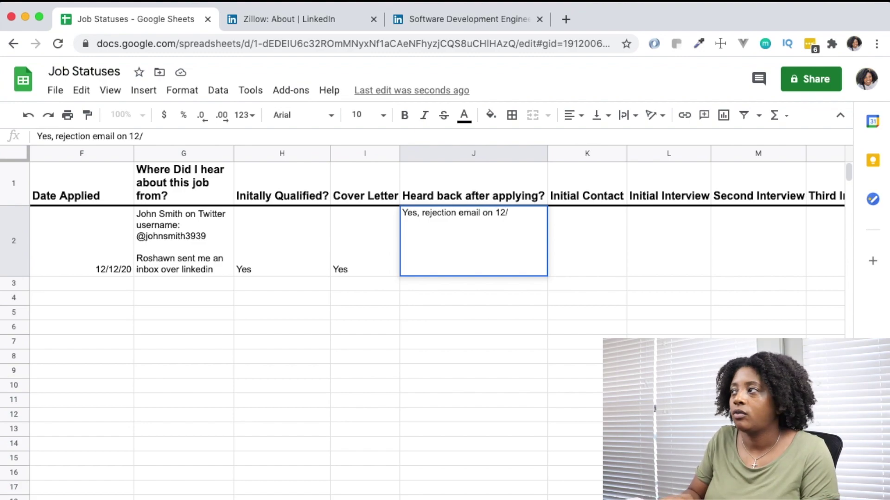
type("30")
Clear the rejection email text from row 2's Heard back after applying? cell.
key("BackSpace")
key("BackSpace")
key("BackSpace")
key("BackSpace")
key("BackSpace")
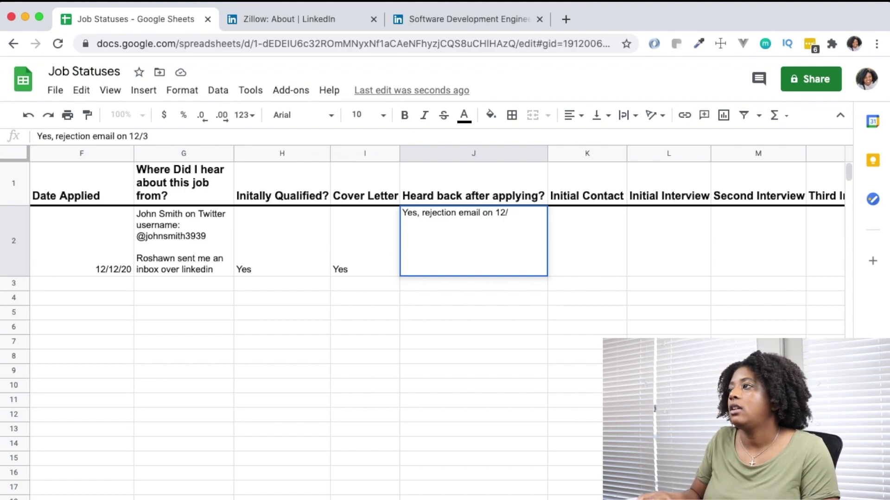
key("BackSpace")
key("BackSpace")
key("BackSpace")
key("BackSpace")
key("BackSpace")
key("BackSpace")
key("BackSpace")
key("BackSpace")
key("BackSpace")
key("BackSpace")
key("BackSpace")
key("BackSpace")
key("BackSpace")
key("BackSpace")
key("BackSpace")
key("BackSpace")
key("BackSpace")
key("BackSpace")
key("BackSpace")
key("BackSpace")
key("Return")
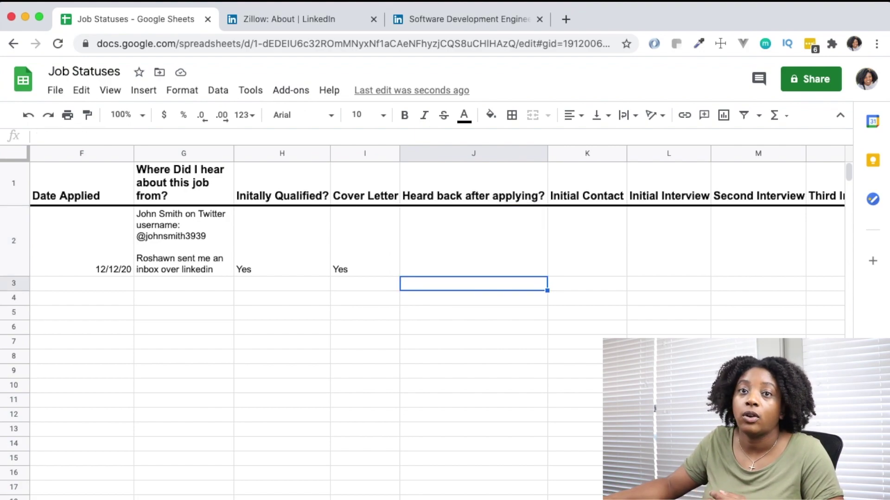
Enter "Yes" for Heard back after applying? in row 2.
left_click(451, 265)
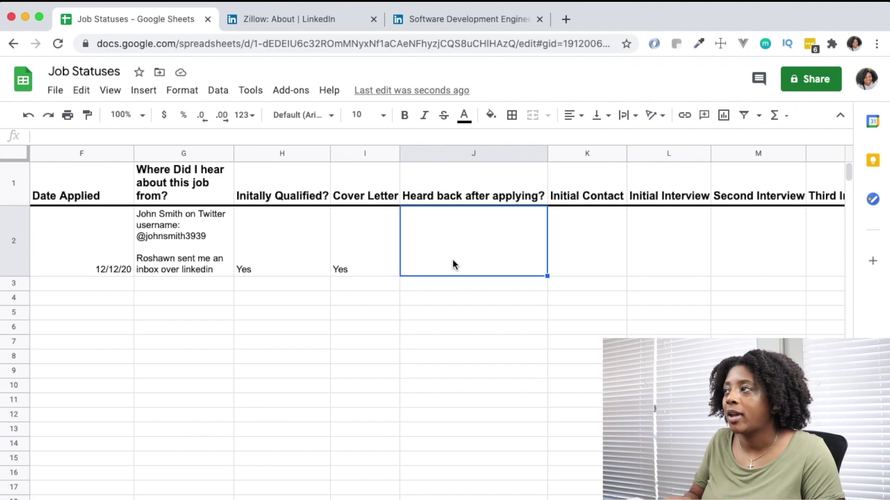
type("Yes")
key("Tab")
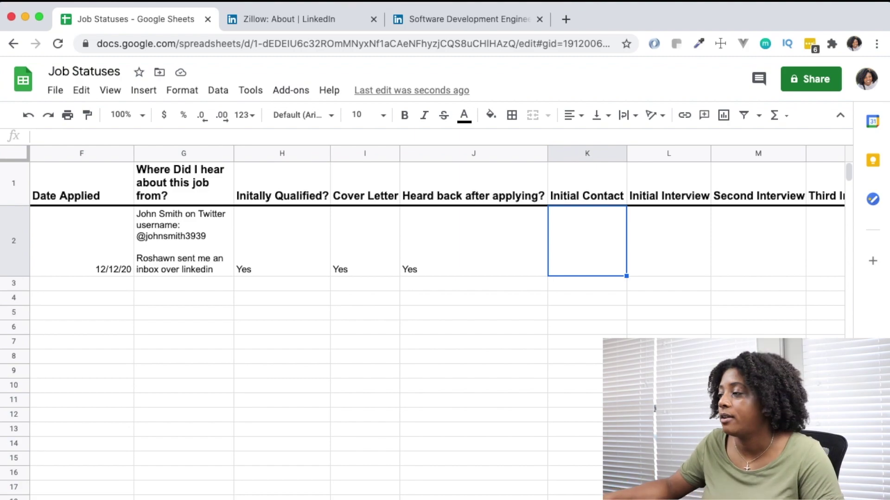
Record "next step is a coding interview" under Initial Interview in row 2.
scroll(435, 241, "right", 2)
left_click(579, 248)
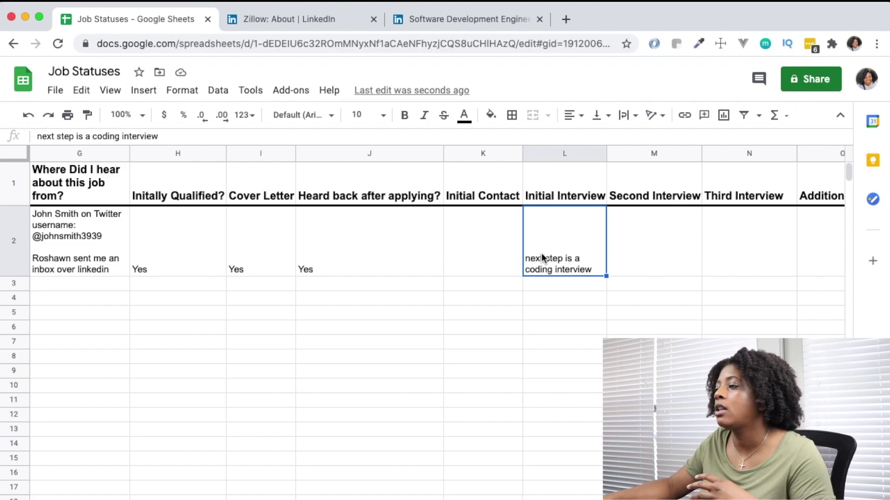
left_click(640, 263)
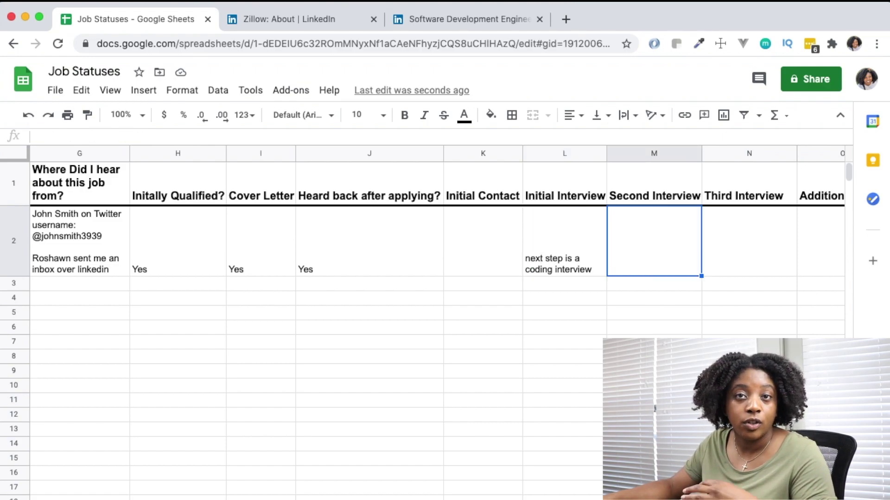
Write "coding interview, panel interview." in row 2's Additional Notes cell.
scroll(640, 259, "right", 2)
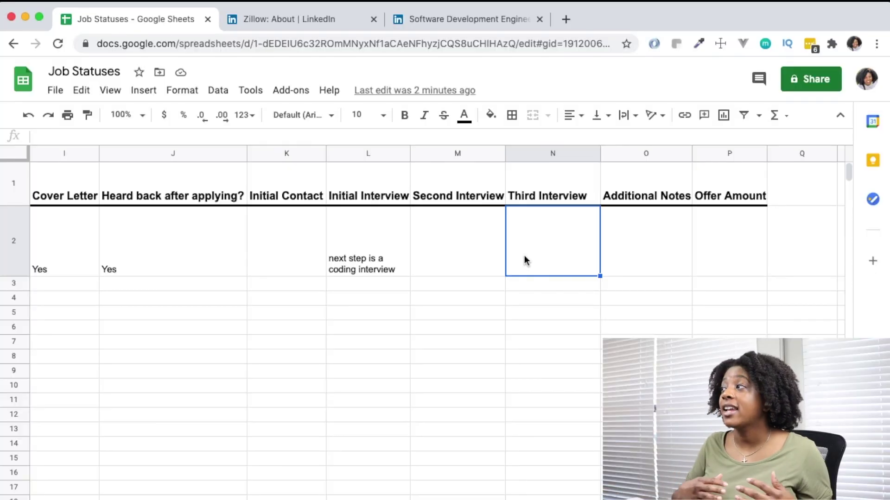
left_click(640, 253)
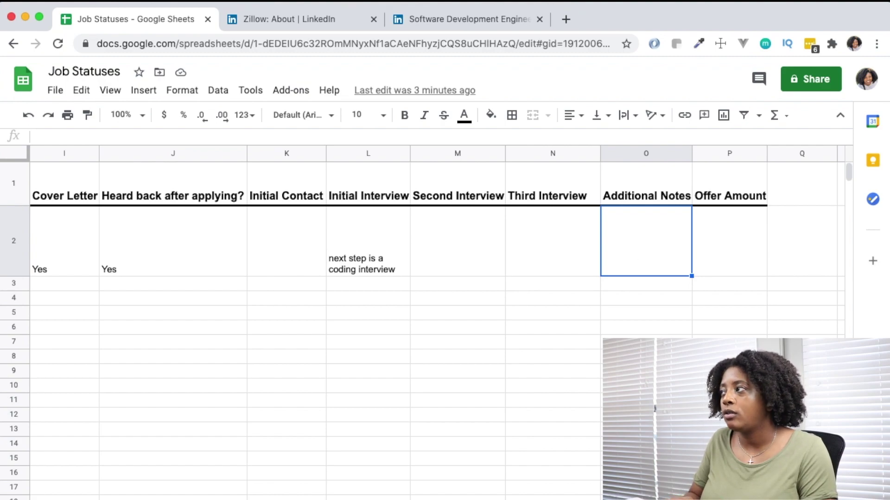
type("coding interview")
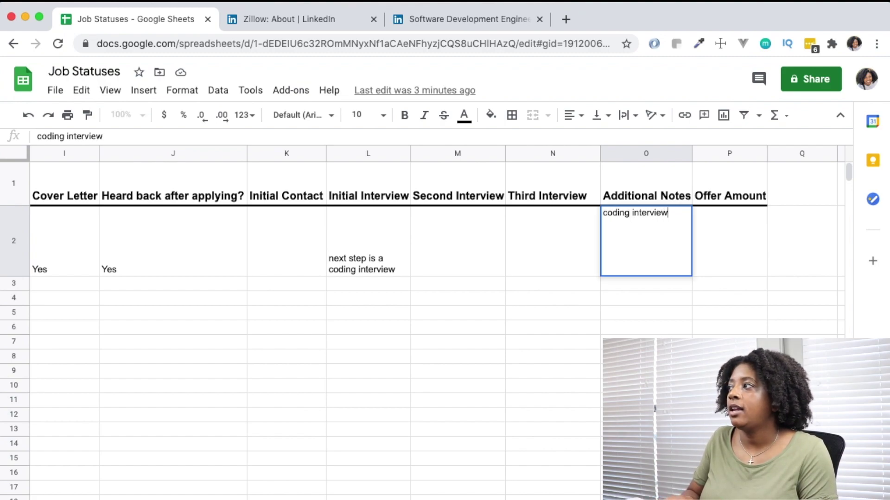
type(", panel i")
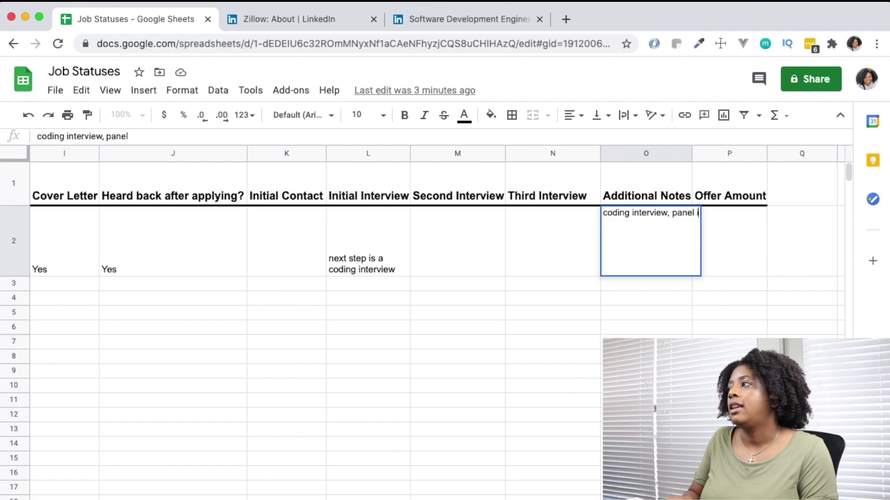
type("nterview, ")
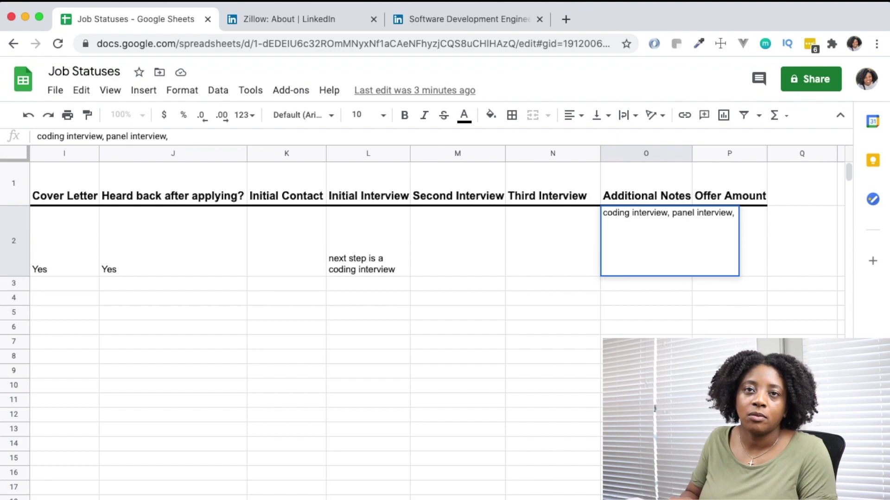
type("waiting")
key("BackSpace")
key("BackSpace")
key("BackSpace")
key("BackSpace")
key("BackSpace")
key("BackSpace")
key("BackSpace")
key("BackSpace")
key("BackSpace")
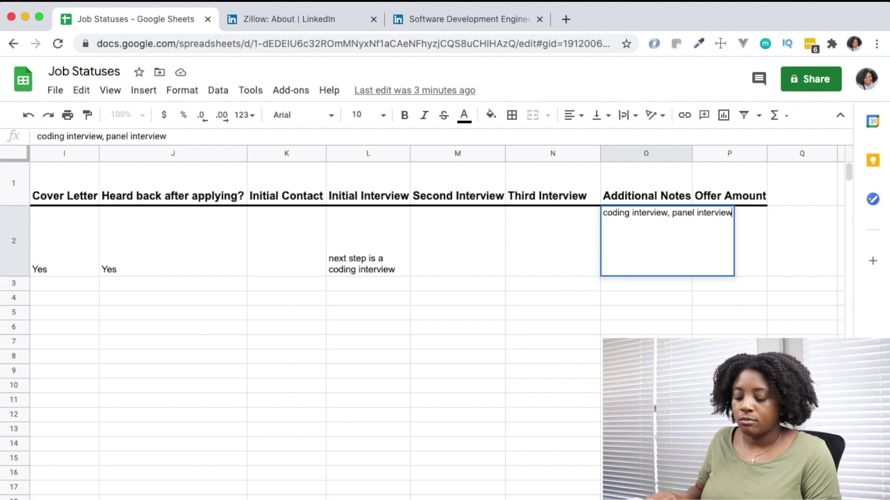
type(".")
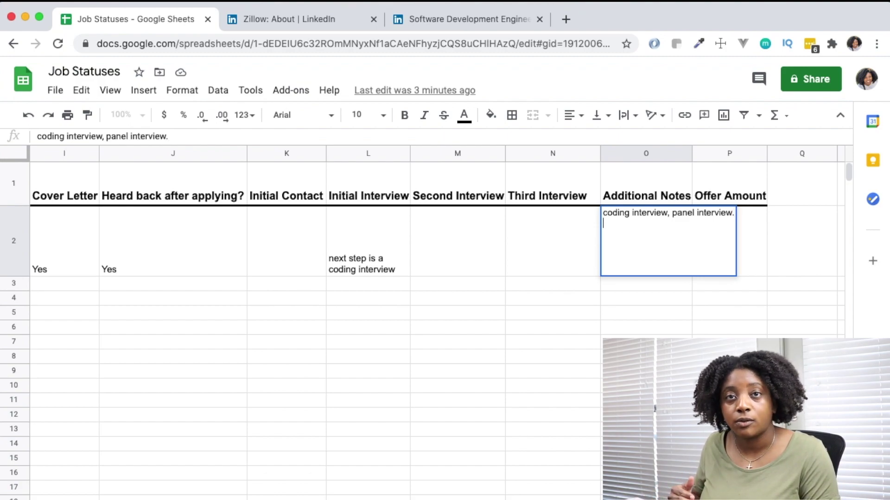
Add a second line "2 weeks plan to fill this position." to row 2's Additional Notes and select the row's Offer Amount cell.
key("alt+Return")
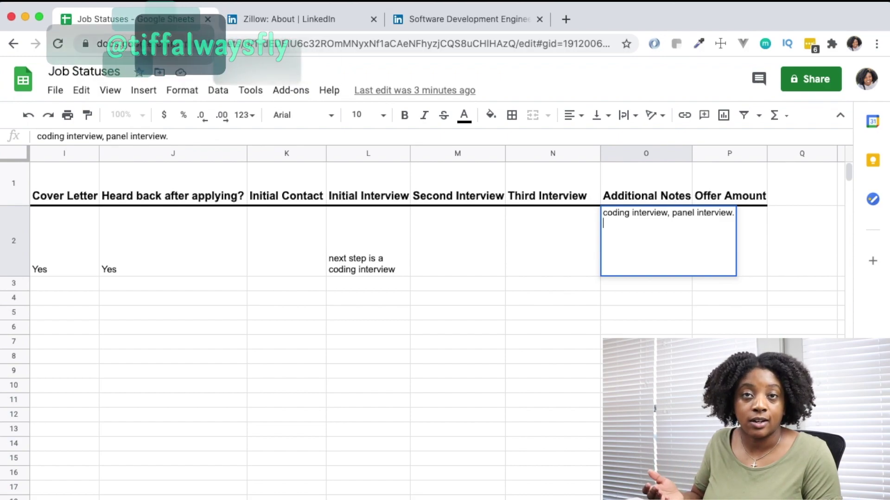
type("2 weeks plan to fill this position.")
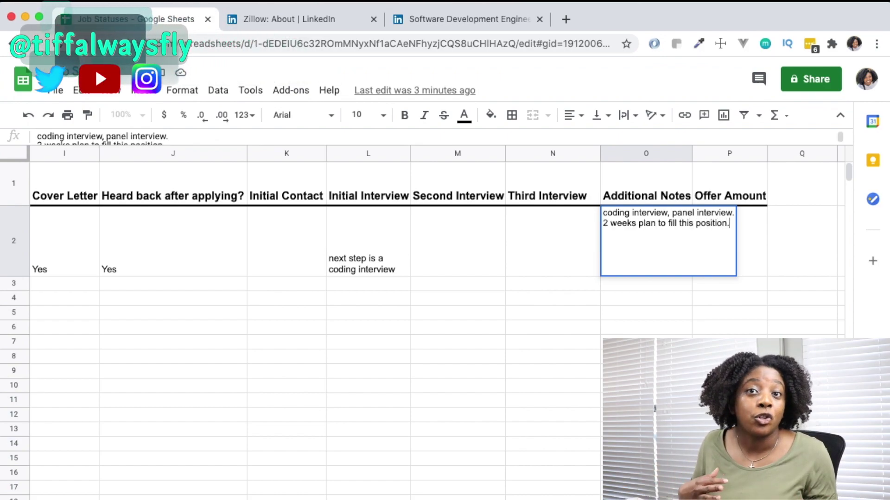
key("Return")
left_click(630, 251)
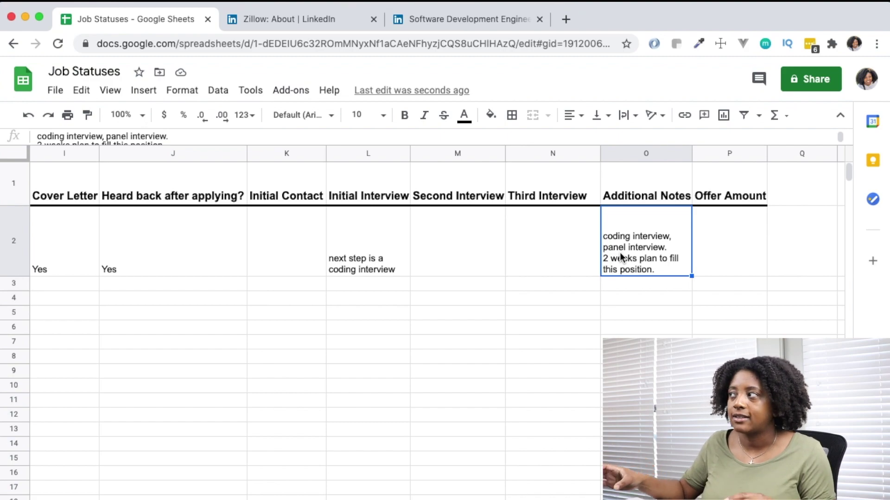
left_click(730, 239)
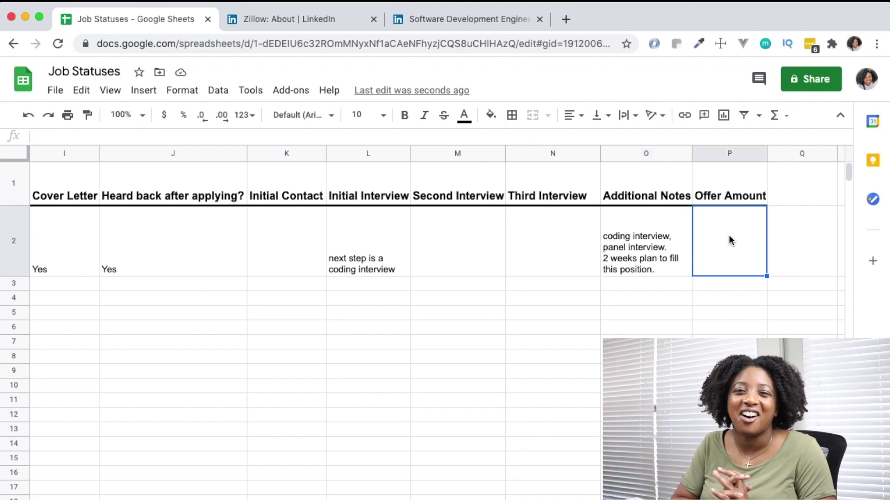